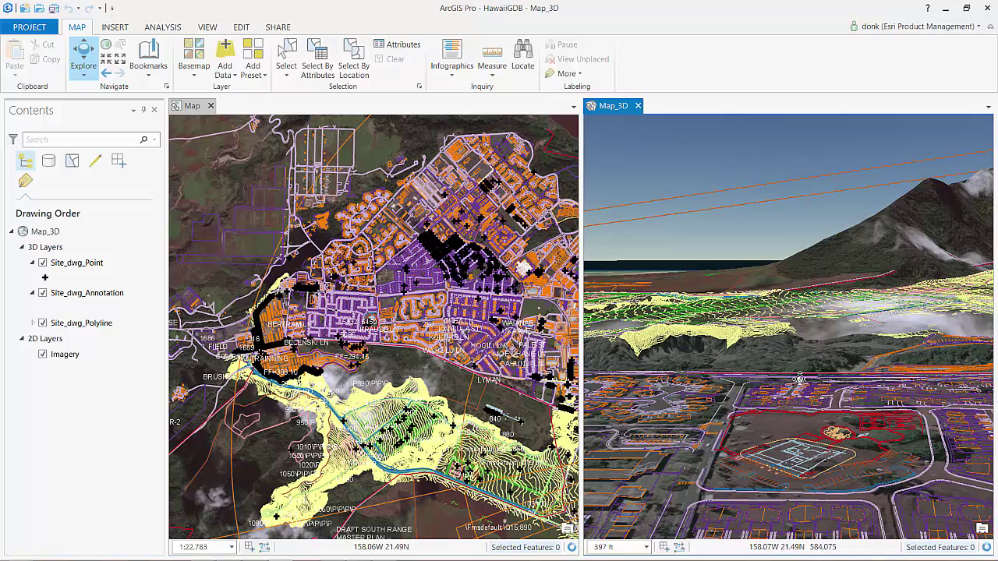
Orbit the 3D scene toward the mountain ridge and zoom in closer to the CAD site
{"action": "left_click_drag", "start_coordinate": [800, 378], "coordinate": [905, 374]}
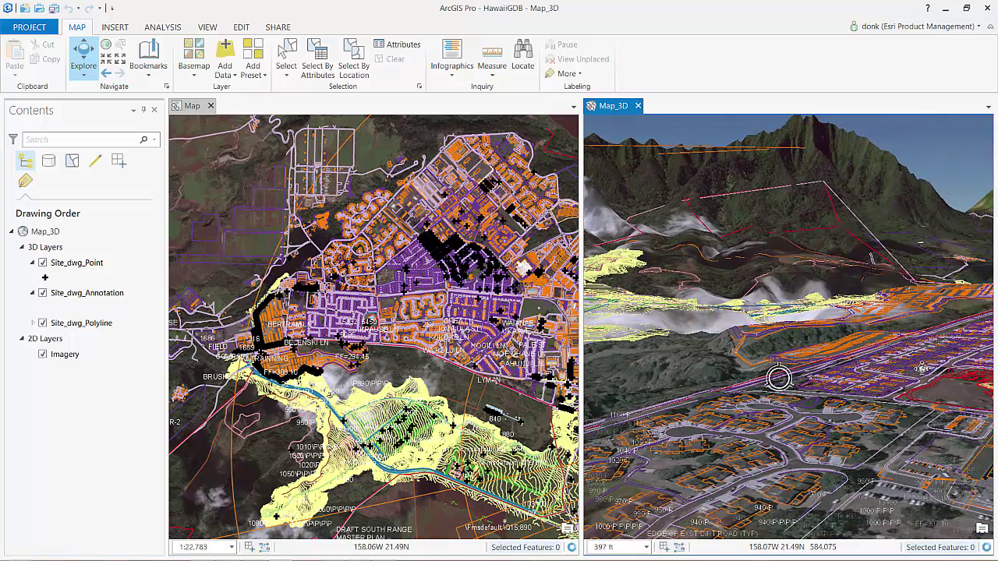
{"action": "scroll", "coordinate": [811, 382], "scroll_direction": "up", "scroll_amount": 2}
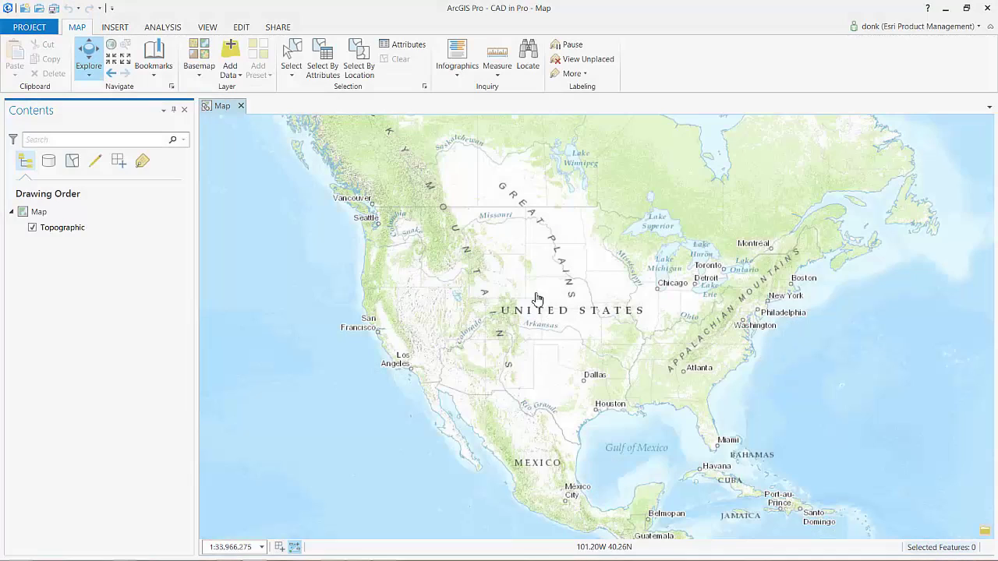
Add Sheet_644139Geo.DWG's Annotation, Point, Polygon and Polyline feature classes through Add Data
{"action": "left_click", "coordinate": [237, 78]}
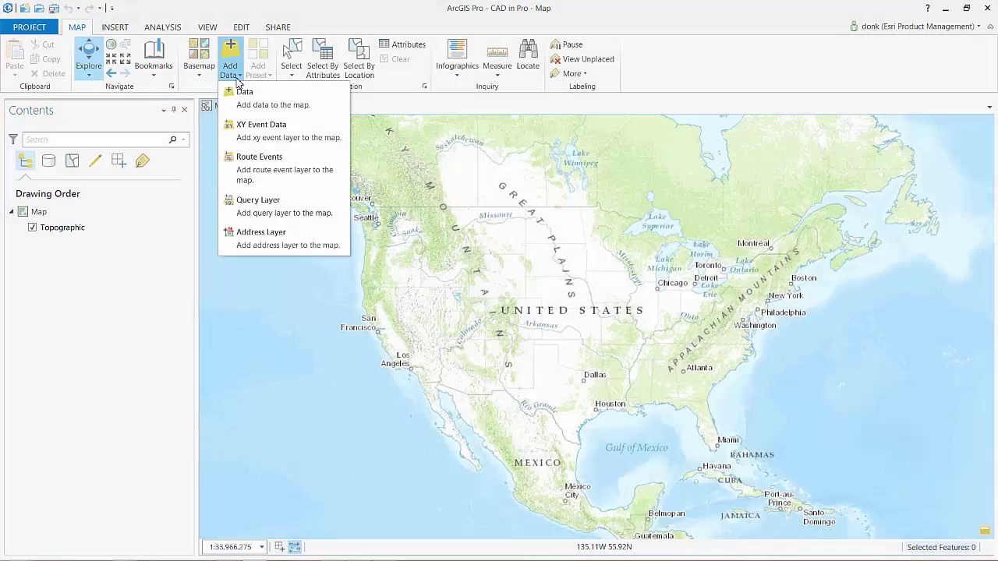
{"action": "left_click", "coordinate": [241, 95]}
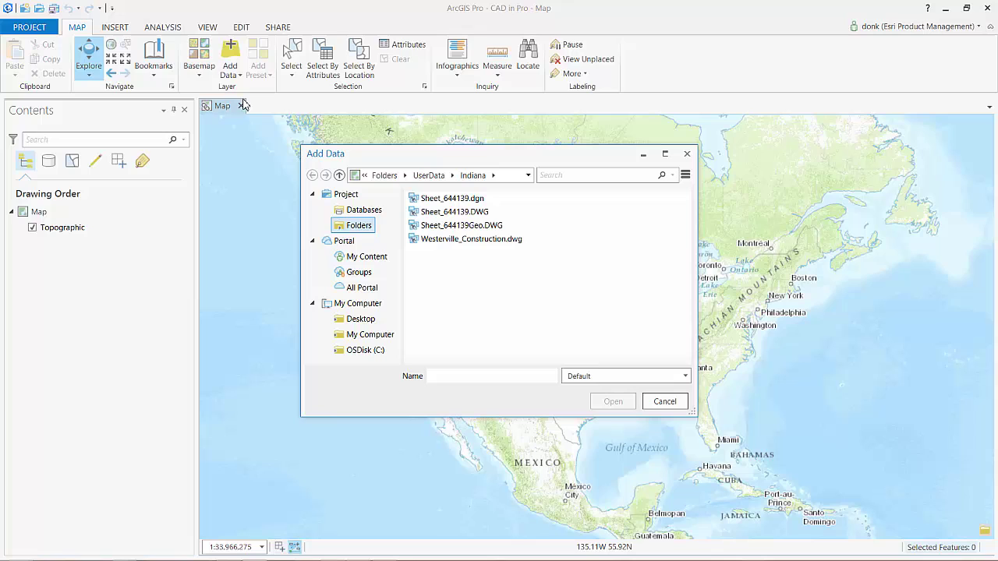
{"action": "double_click", "coordinate": [464, 226]}
{"action": "left_click", "coordinate": [453, 199]}
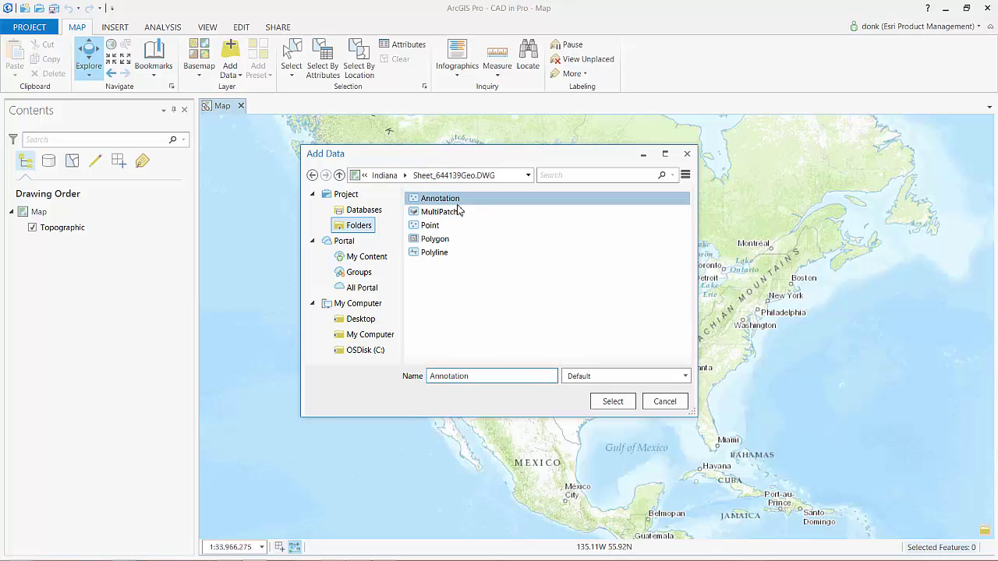
{"action": "left_click", "coordinate": [444, 226], "text": "ctrl"}
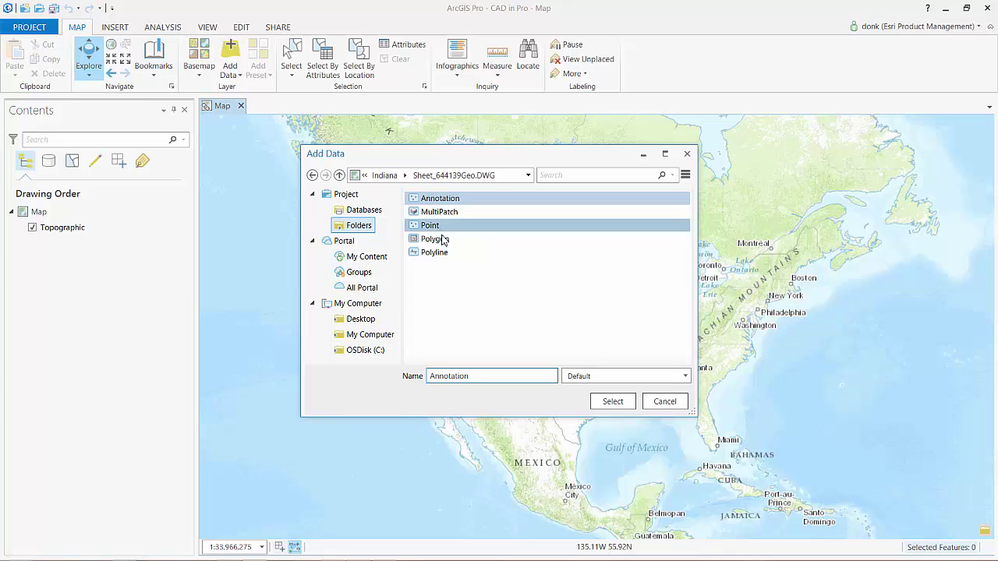
{"action": "left_click", "coordinate": [441, 239], "text": "ctrl"}
{"action": "left_click", "coordinate": [440, 253], "text": "ctrl"}
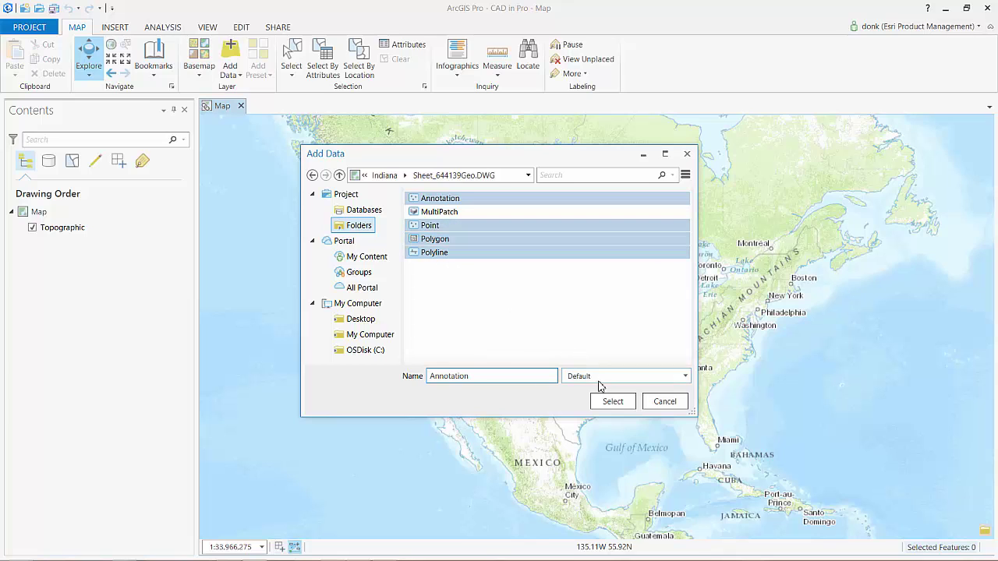
{"action": "left_click", "coordinate": [612, 401]}
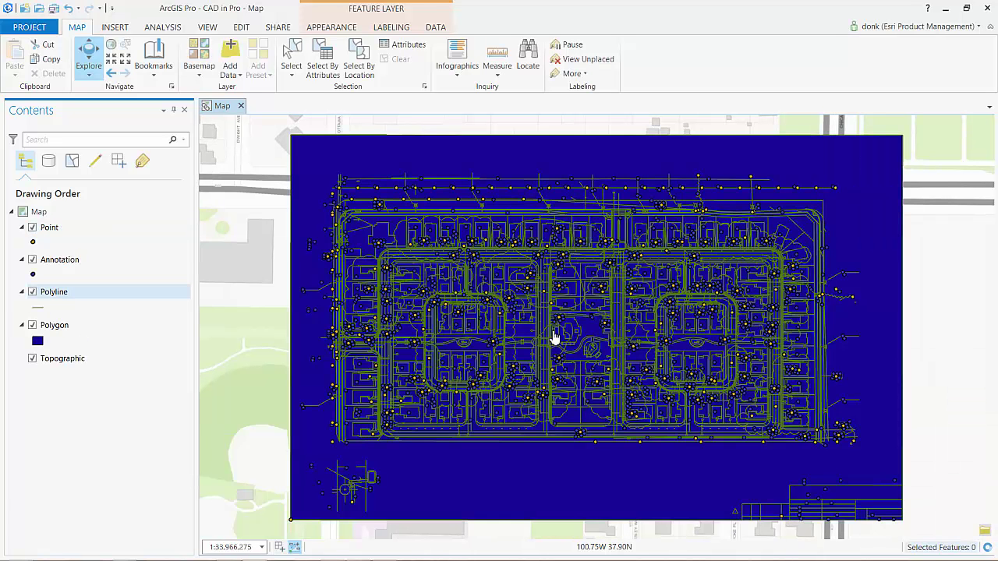
Apply the light grey Industrial fill symbol to the Polygon layer
{"action": "left_click", "coordinate": [37, 341]}
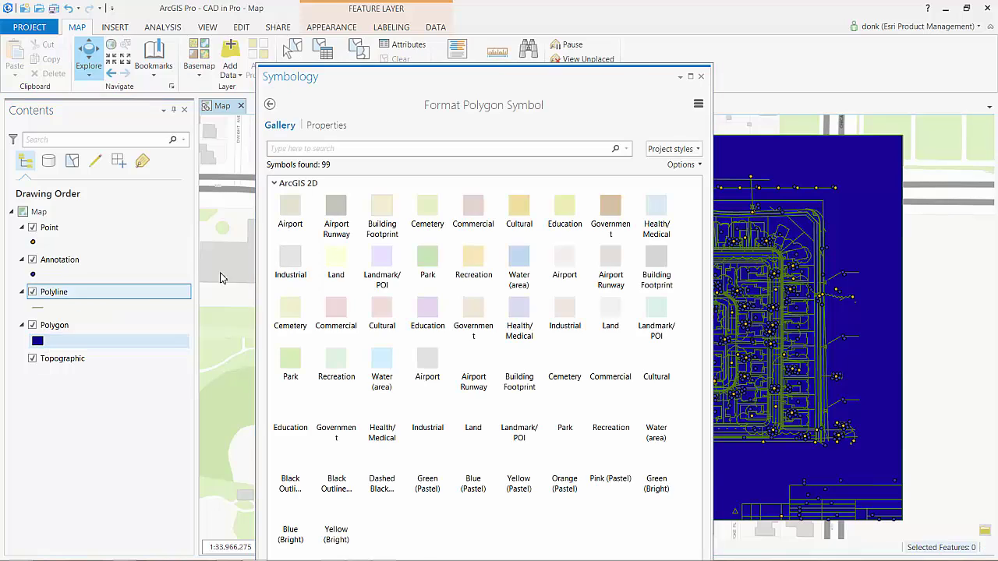
{"action": "left_click", "coordinate": [290, 264]}
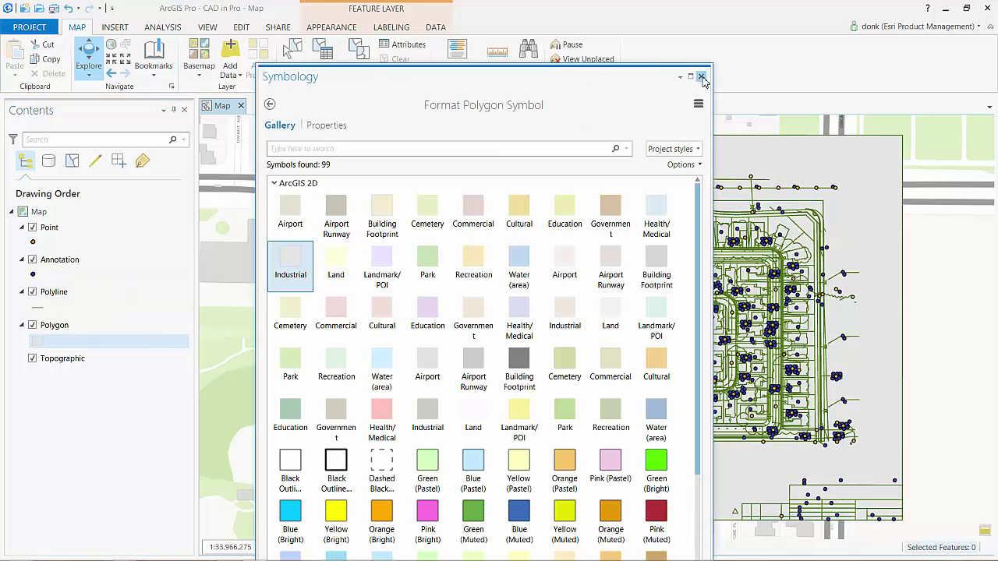
{"action": "left_click", "coordinate": [702, 77]}
{"action": "left_click", "coordinate": [347, 32]}
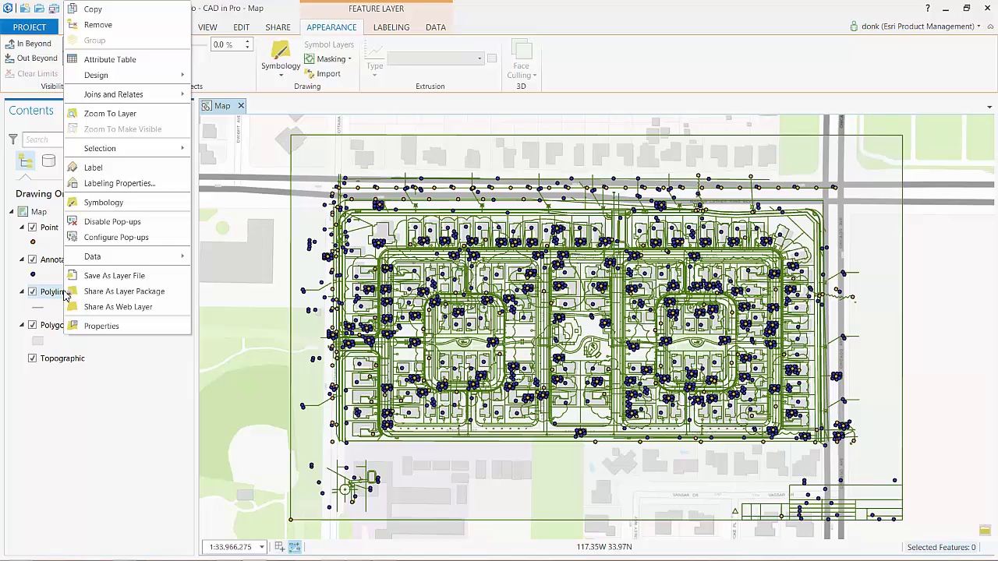
Symbolize Polyline with Unique Values on the Layer field using a bright multicolour scheme
{"action": "left_click", "coordinate": [101, 205]}
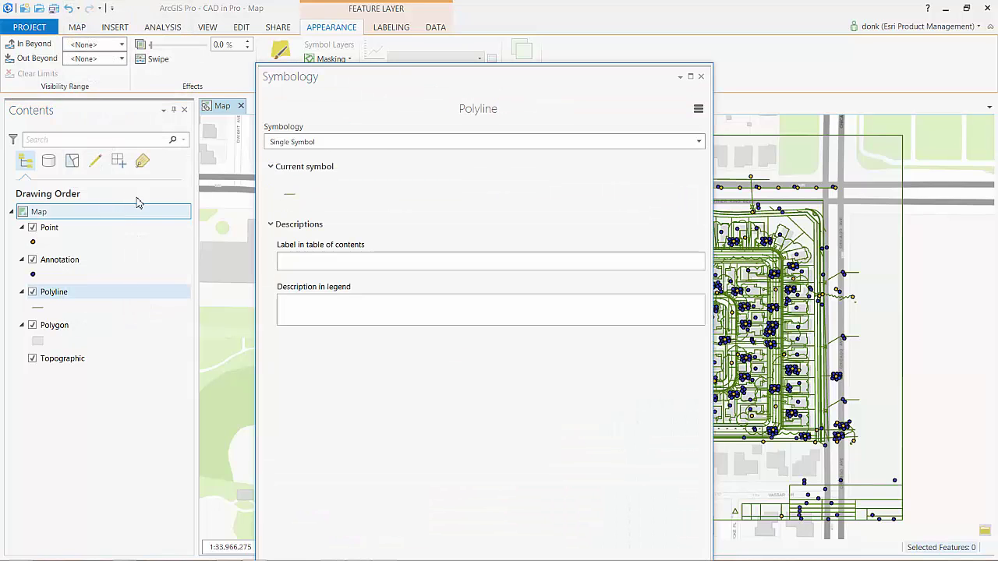
{"action": "left_click", "coordinate": [304, 143]}
{"action": "left_click", "coordinate": [312, 210]}
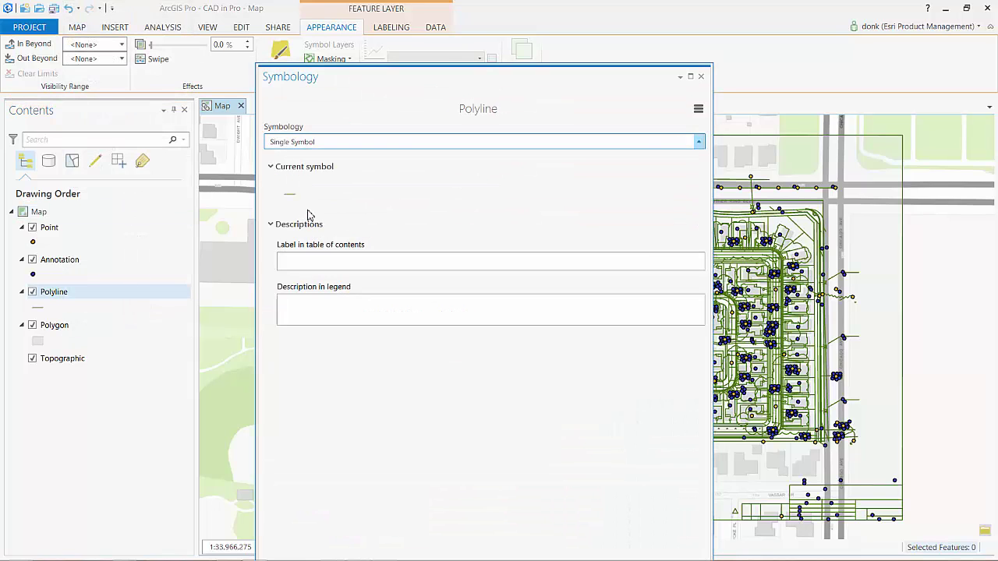
{"action": "left_click", "coordinate": [392, 189]}
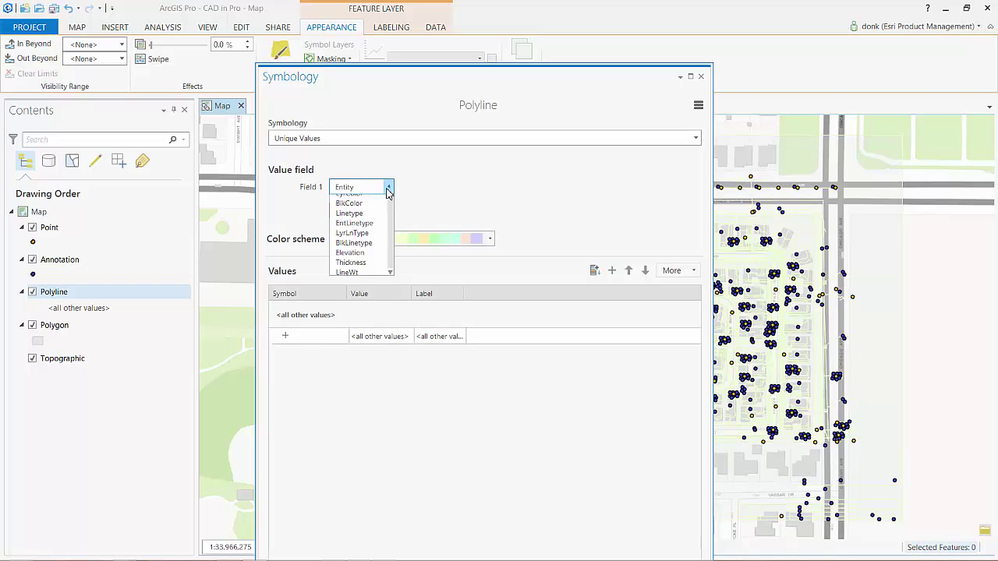
{"action": "left_click", "coordinate": [354, 221]}
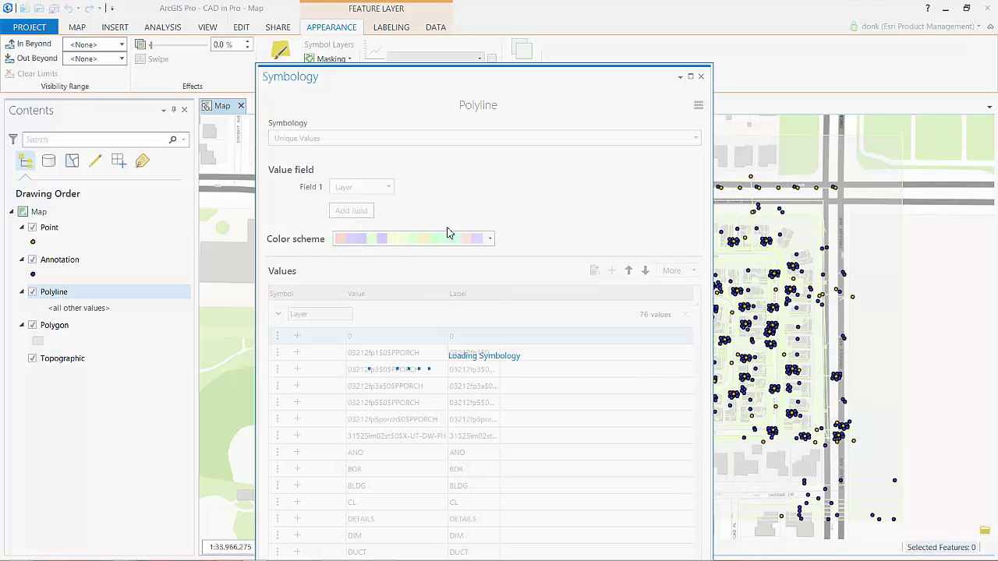
{"action": "left_click", "coordinate": [489, 240]}
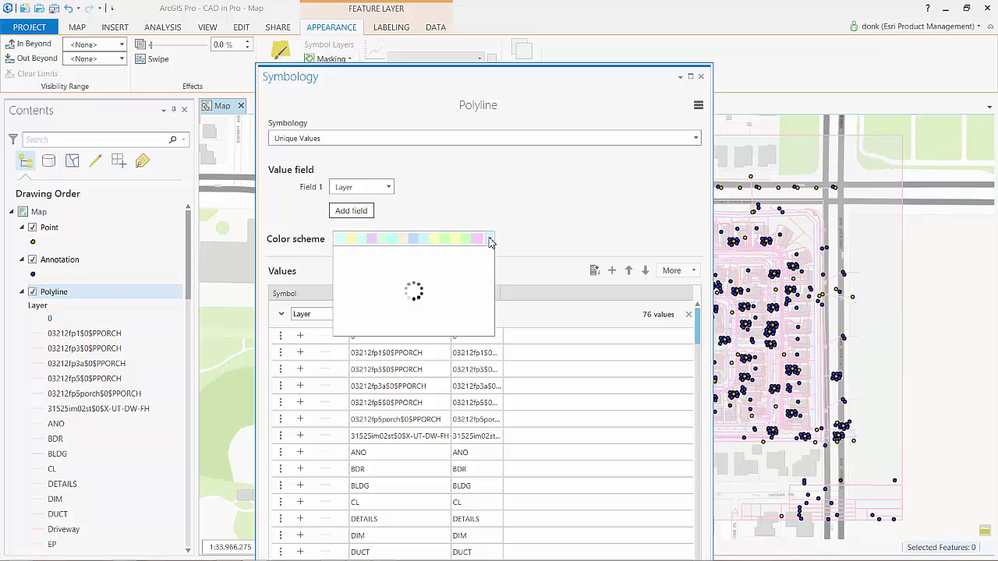
{"action": "left_click", "coordinate": [482, 285]}
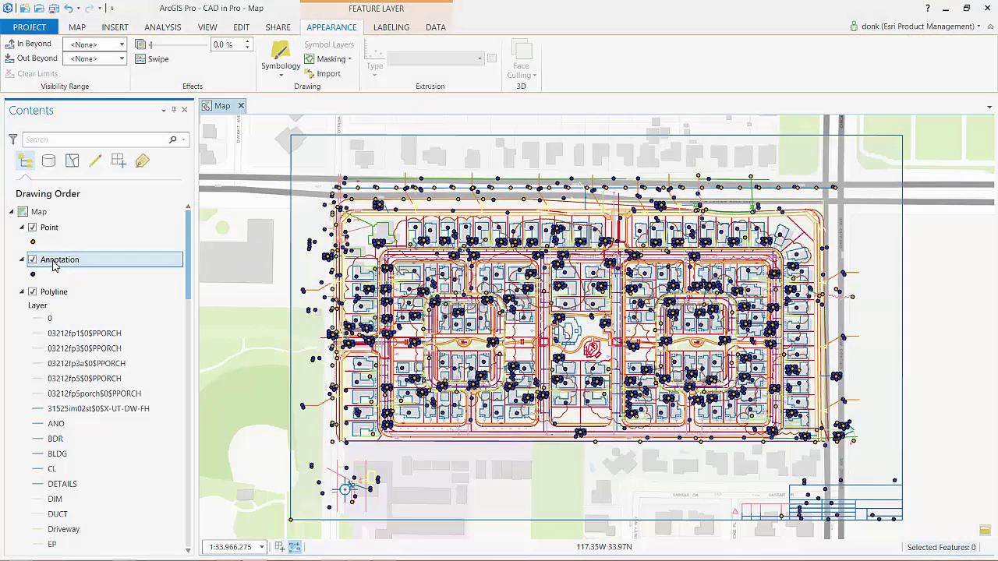
Delete the old [RefName] expression from the Annotation label class
{"action": "right_click", "coordinate": [57, 265]}
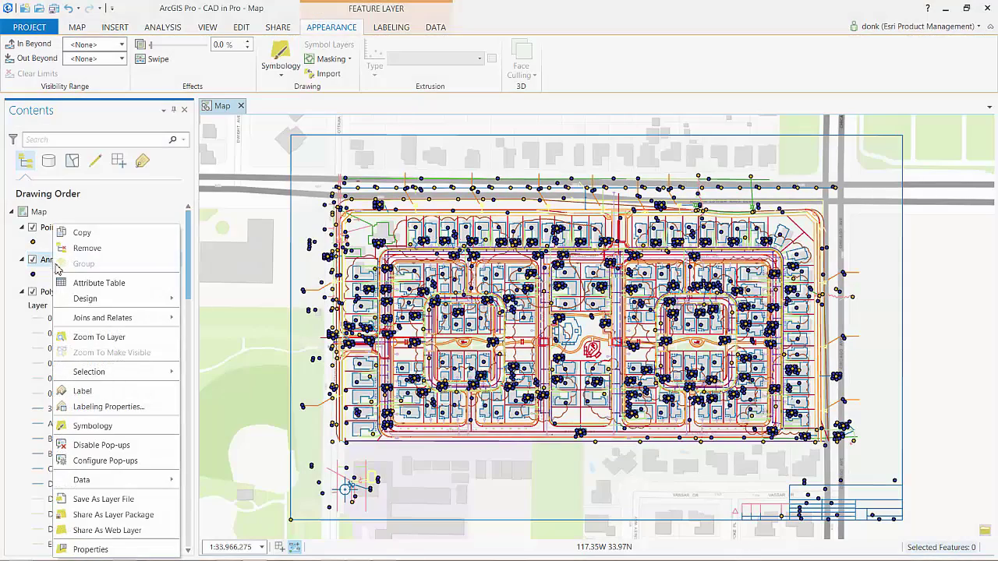
{"action": "left_click", "coordinate": [100, 406]}
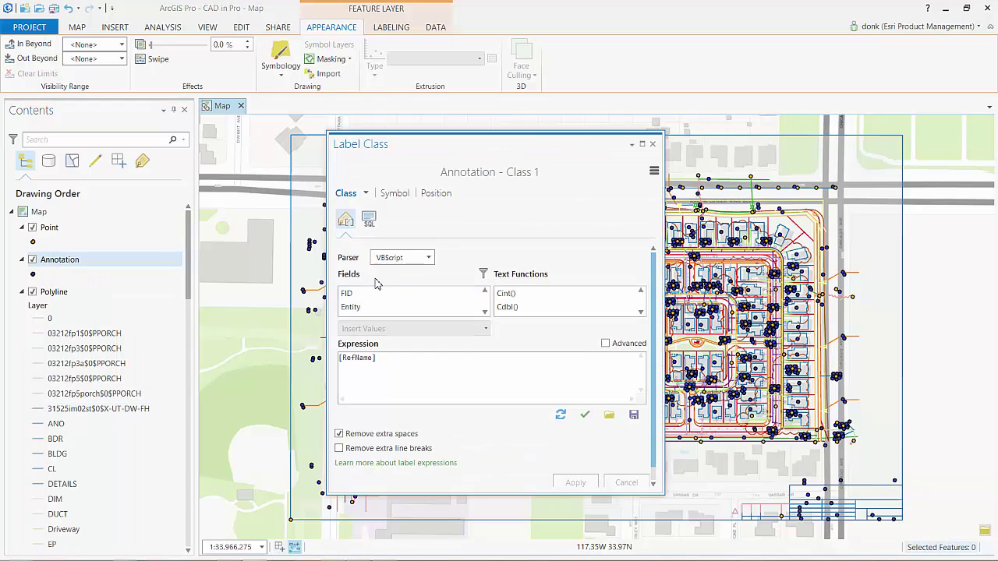
{"action": "left_click_drag", "start_coordinate": [387, 359], "coordinate": [310, 358]}
{"action": "key", "text": "Delete"}
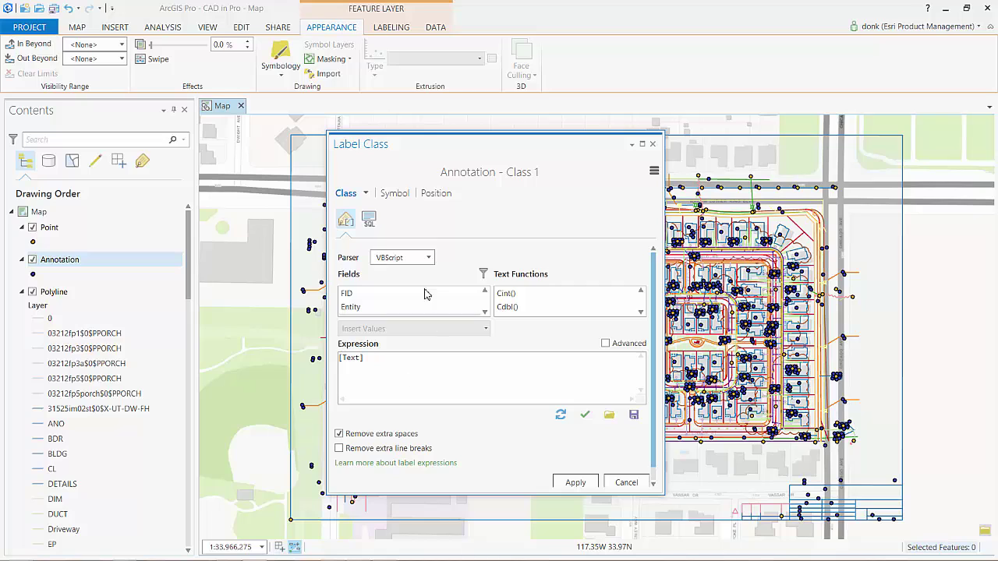
{"action": "left_click", "coordinate": [398, 195]}
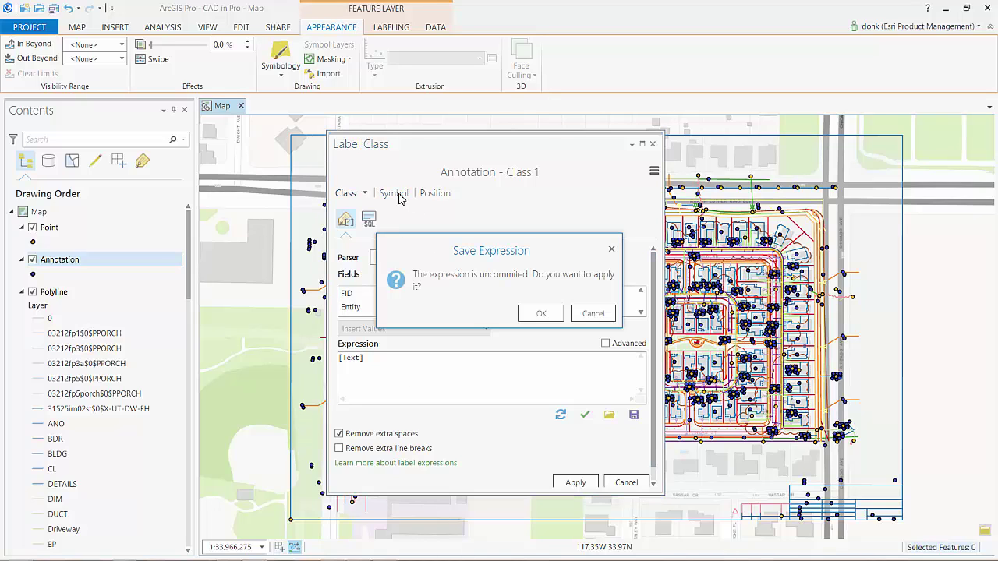
{"action": "left_click", "coordinate": [546, 312]}
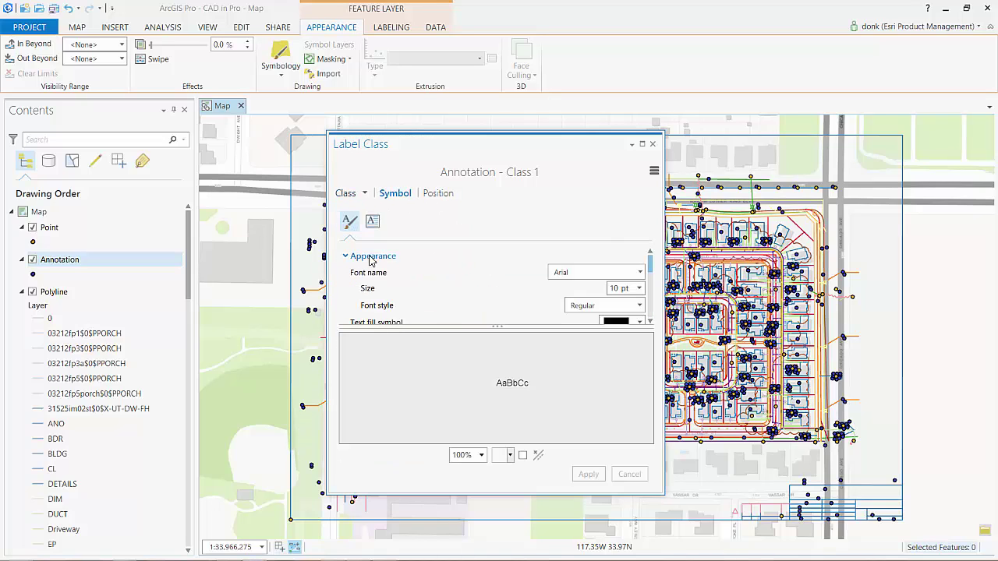
Set the Annotation label text size to 6 pt
{"action": "left_click", "coordinate": [640, 290]}
{"action": "left_click", "coordinate": [635, 306]}
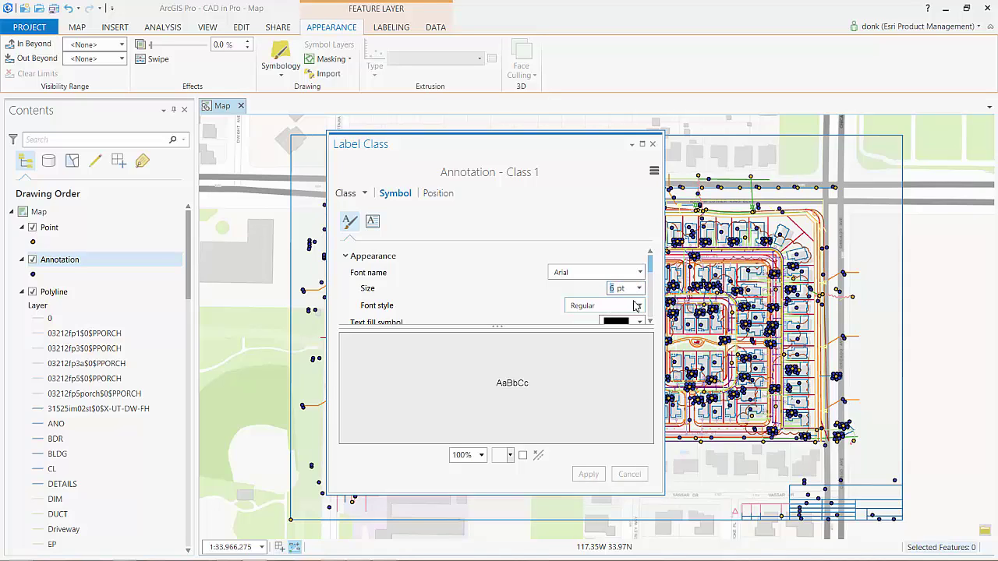
{"action": "left_click", "coordinate": [443, 195]}
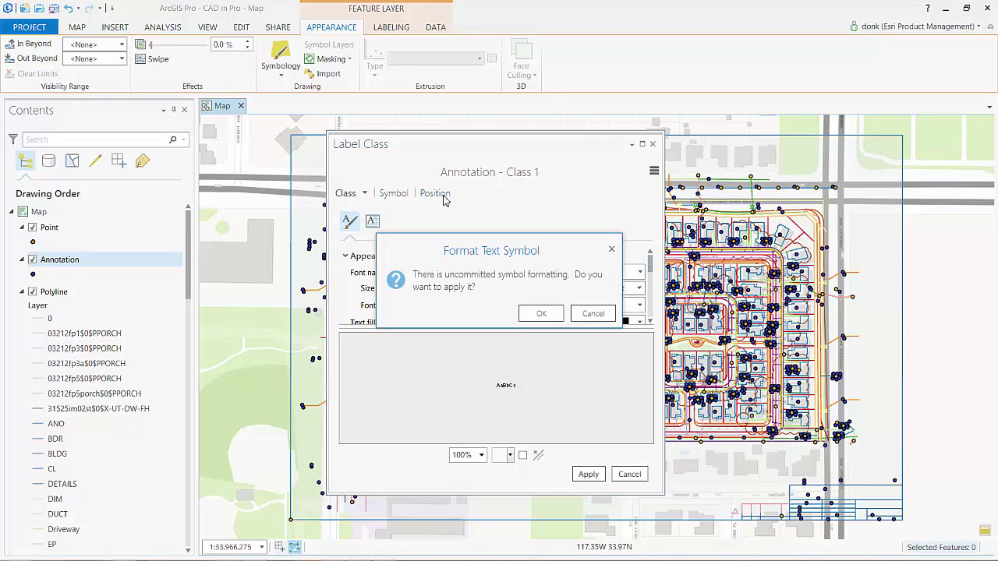
{"action": "left_click", "coordinate": [541, 314]}
Set the label Rotation field to TxtAngle and close the Label Class pane
{"action": "left_click", "coordinate": [447, 194]}
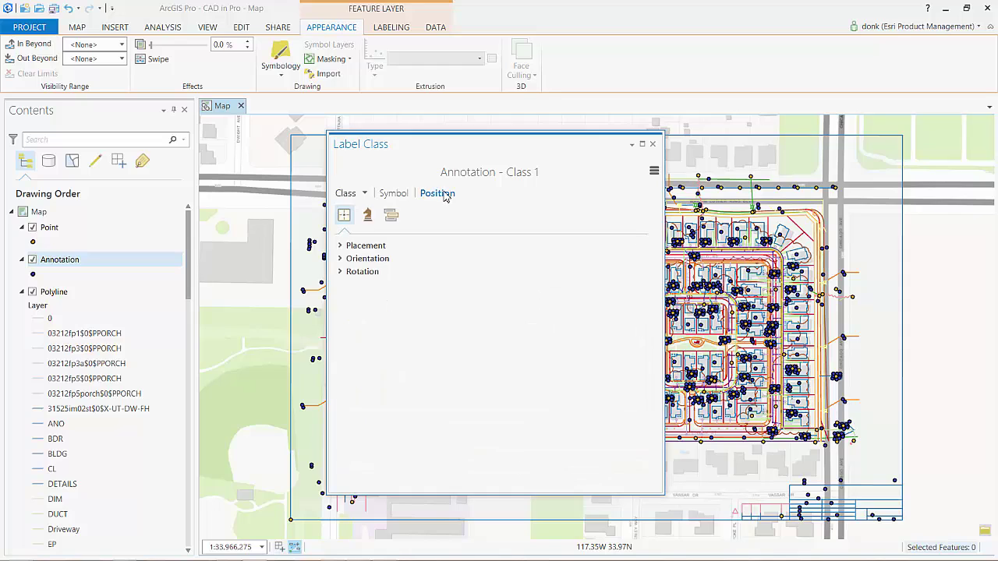
{"action": "left_click", "coordinate": [344, 271]}
{"action": "left_click", "coordinate": [647, 288]}
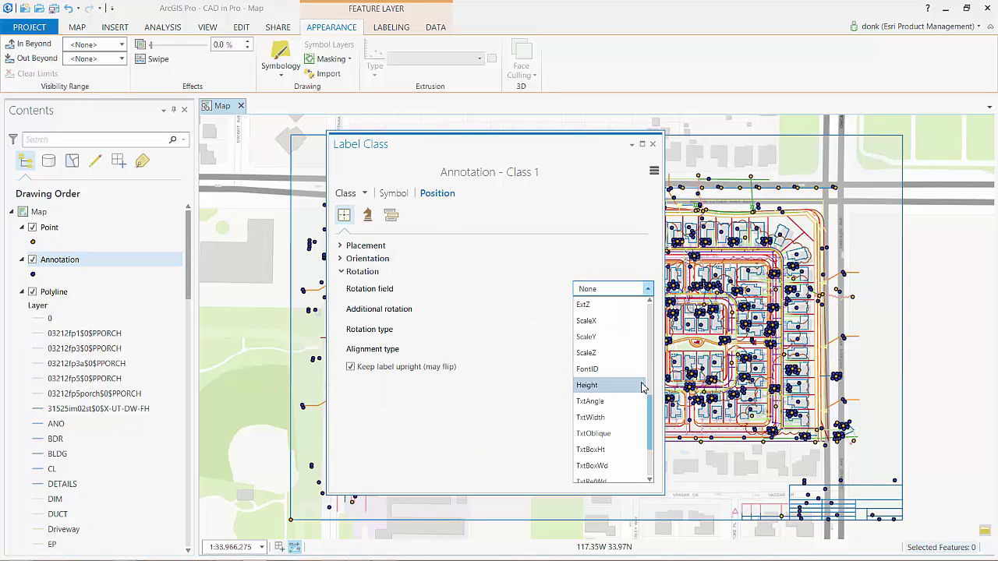
{"action": "scroll", "coordinate": [645, 384], "scroll_direction": "down", "scroll_amount": 1}
{"action": "left_click", "coordinate": [635, 352]}
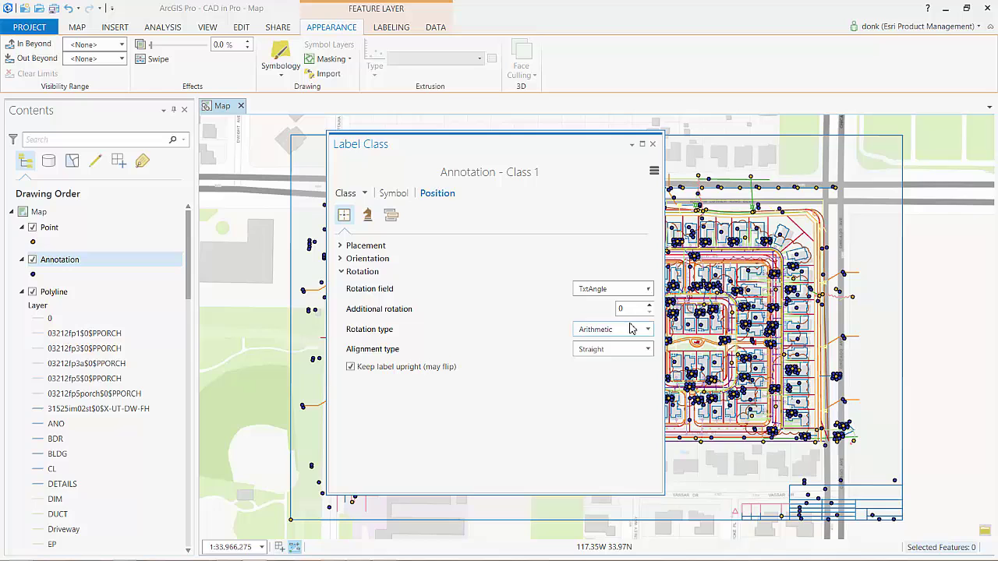
{"action": "left_click", "coordinate": [652, 145]}
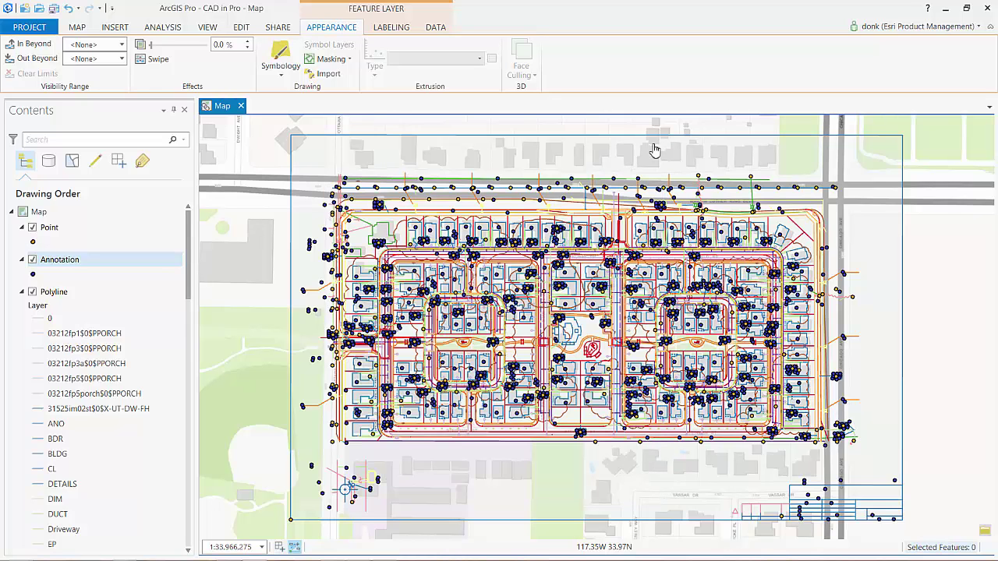
Give Annotation points a 1 pt hollow Circle 2 symbol and turn on their labels
{"action": "left_click", "coordinate": [34, 275]}
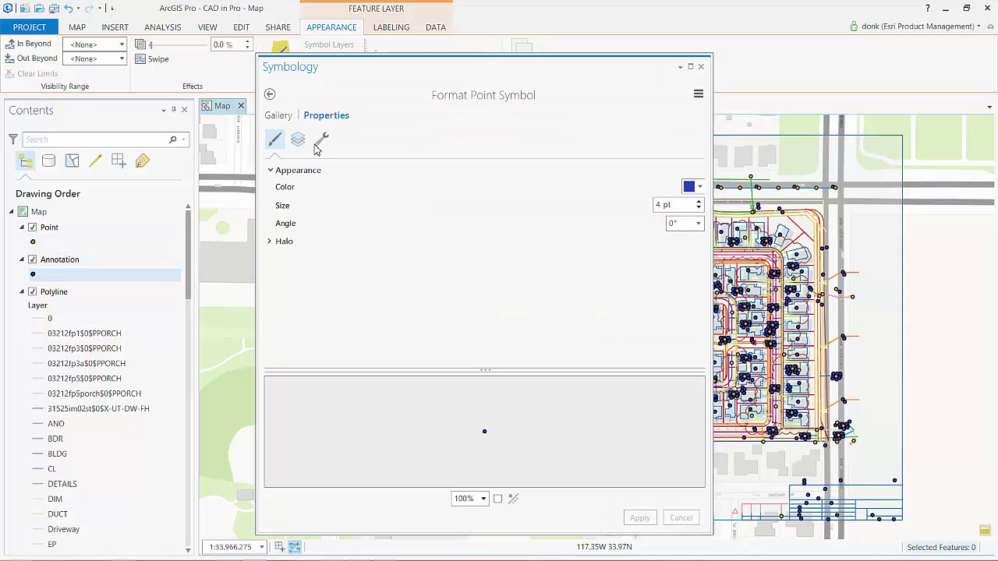
{"action": "left_click", "coordinate": [281, 117]}
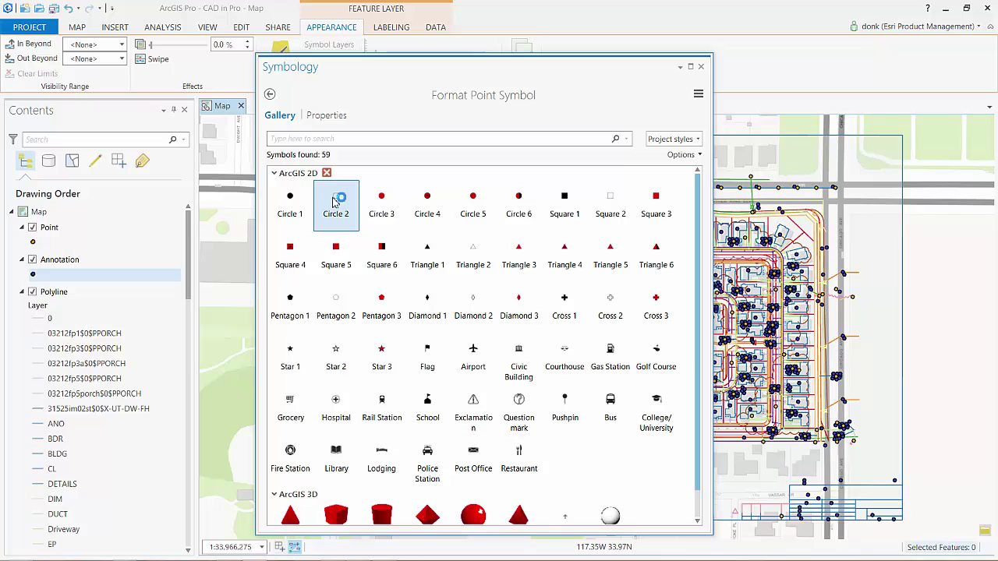
{"action": "left_click", "coordinate": [334, 201]}
{"action": "left_click", "coordinate": [327, 115]}
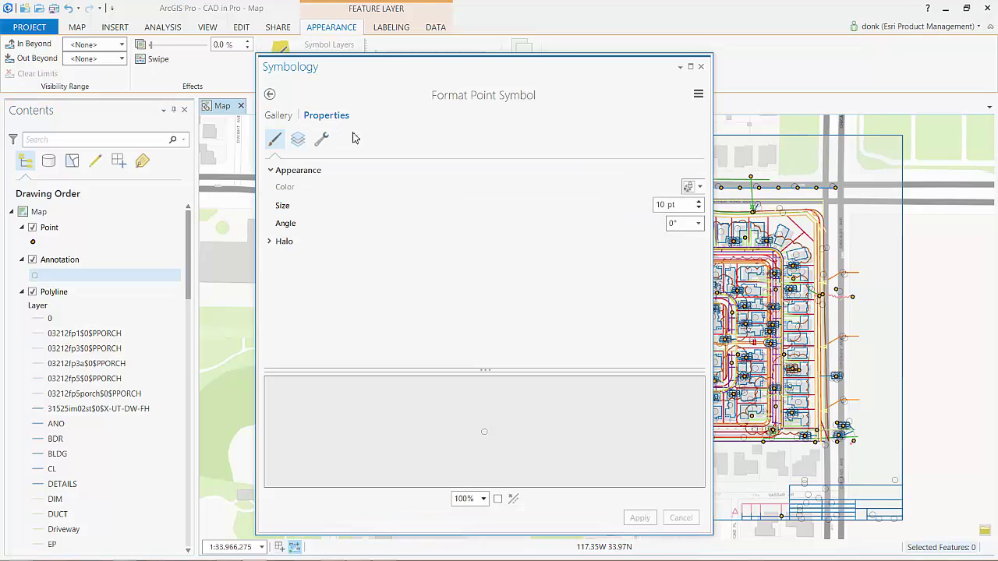
{"action": "left_click", "coordinate": [699, 208]}
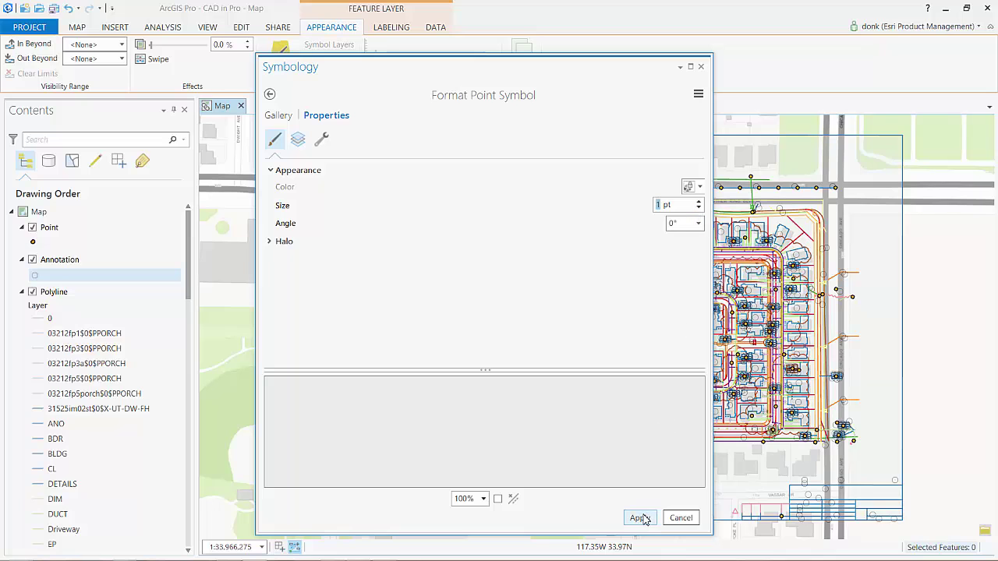
{"action": "left_click", "coordinate": [641, 518]}
{"action": "left_click", "coordinate": [642, 517]}
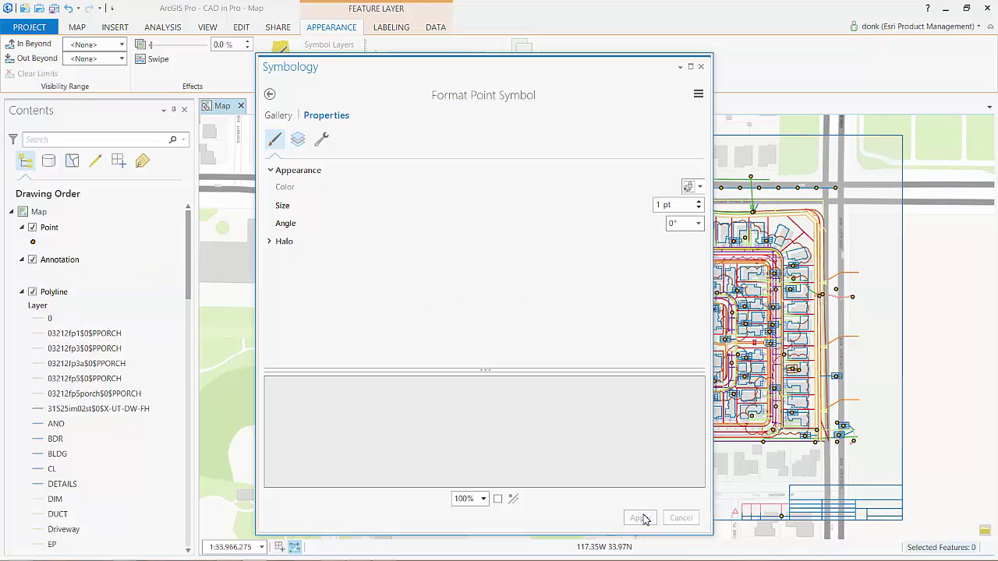
{"action": "left_click", "coordinate": [700, 68]}
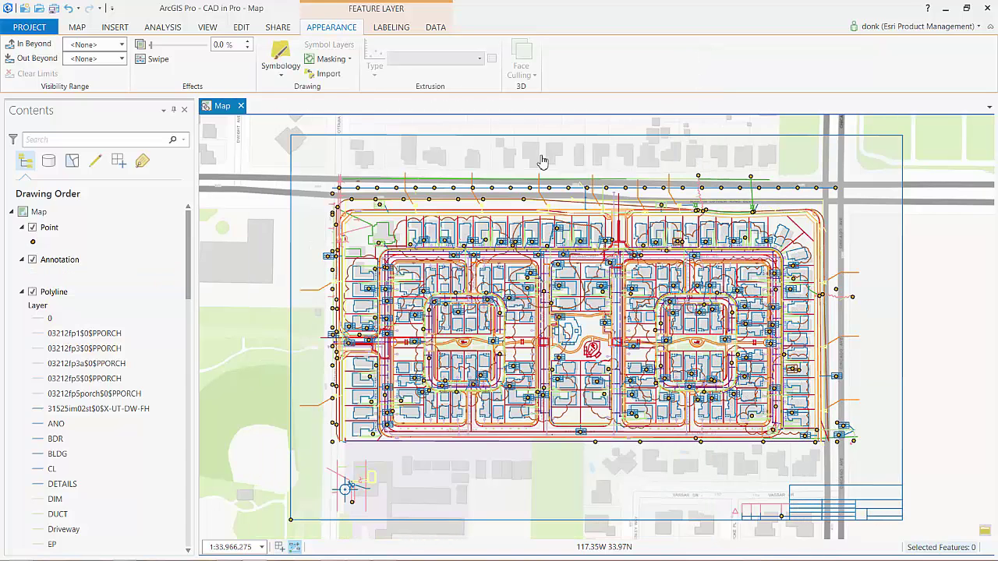
{"action": "right_click", "coordinate": [54, 261]}
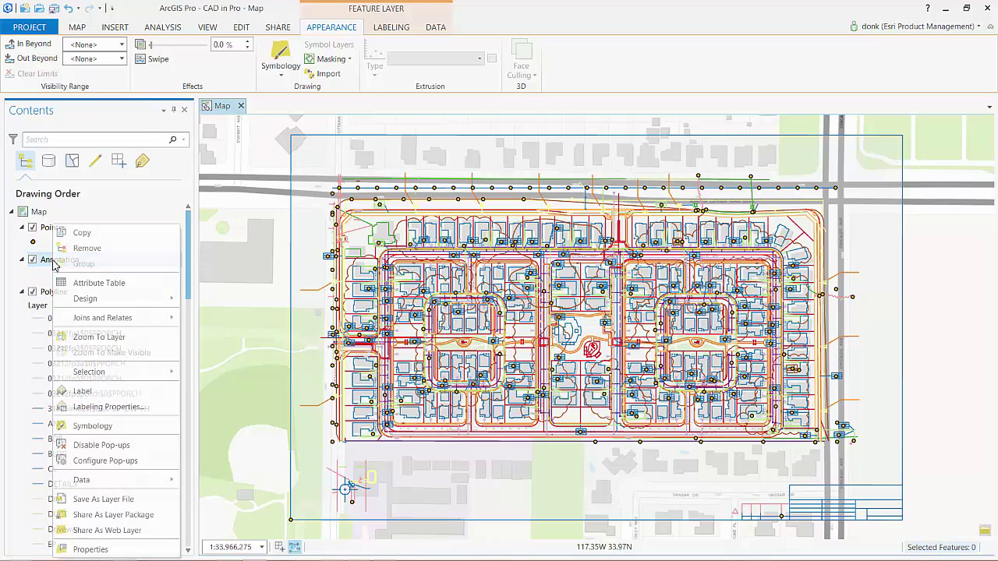
{"action": "left_click", "coordinate": [83, 391]}
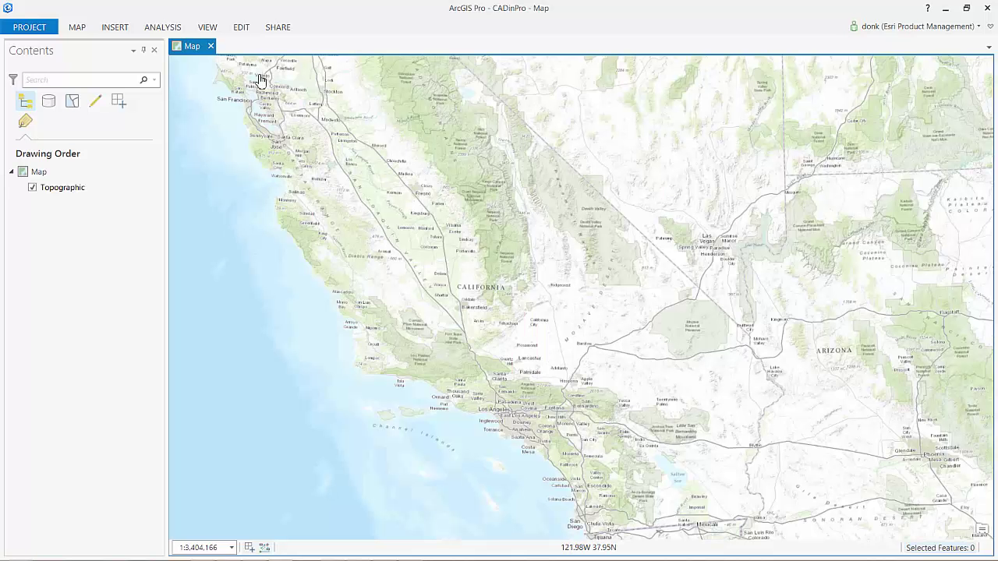
Browse Folders > UserData > Indiana > Sheet_644139Geo.DWG in the Project pane and drag Polyline toward Contents
{"action": "left_click", "coordinate": [207, 28]}
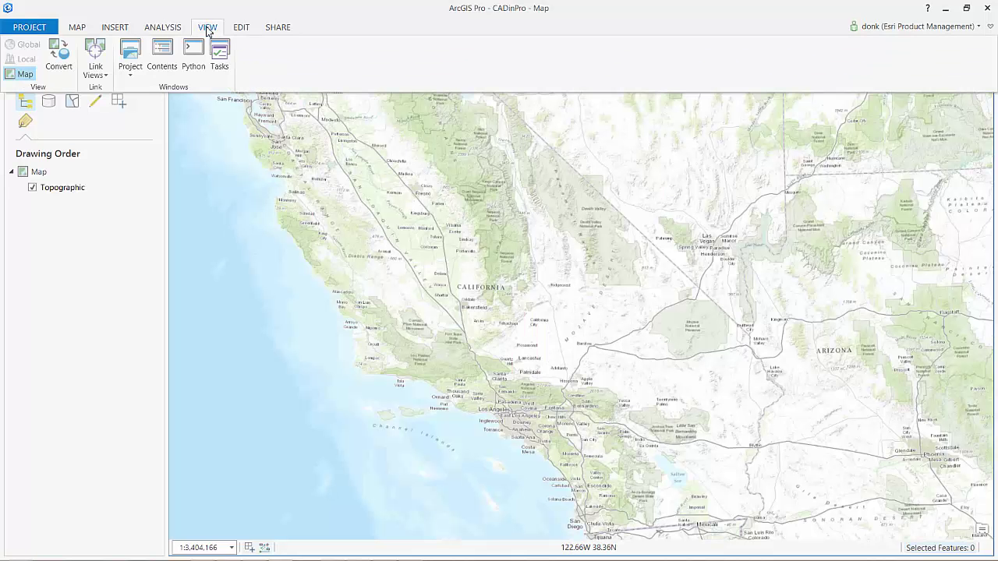
{"action": "left_click", "coordinate": [130, 56]}
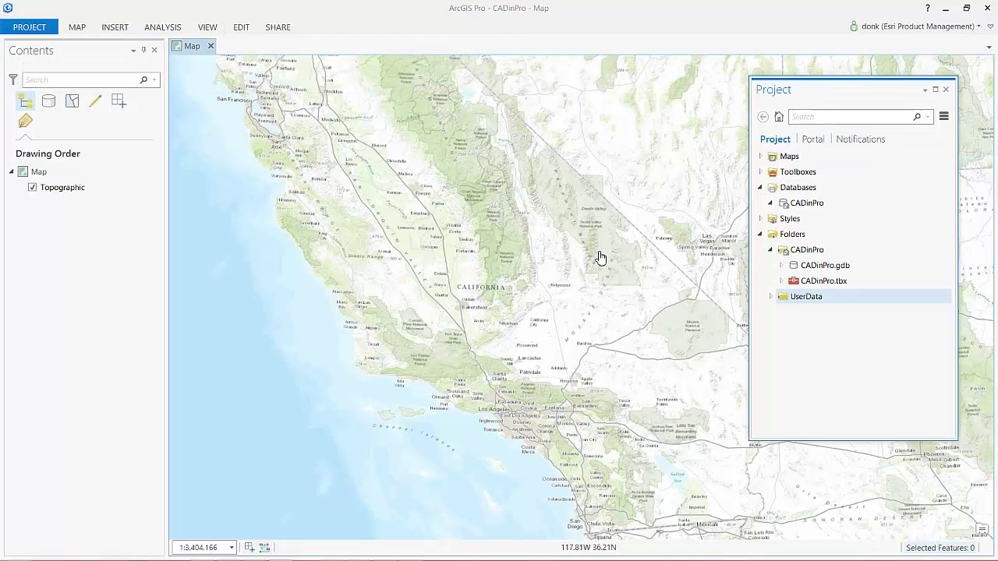
{"action": "left_click", "coordinate": [770, 297]}
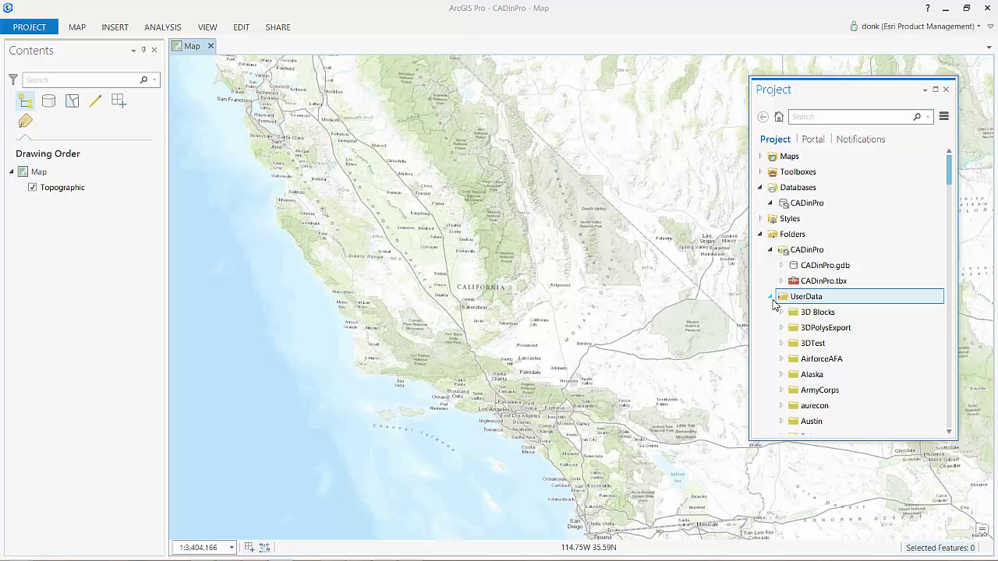
{"action": "left_click_drag", "start_coordinate": [953, 179], "coordinate": [953, 254]}
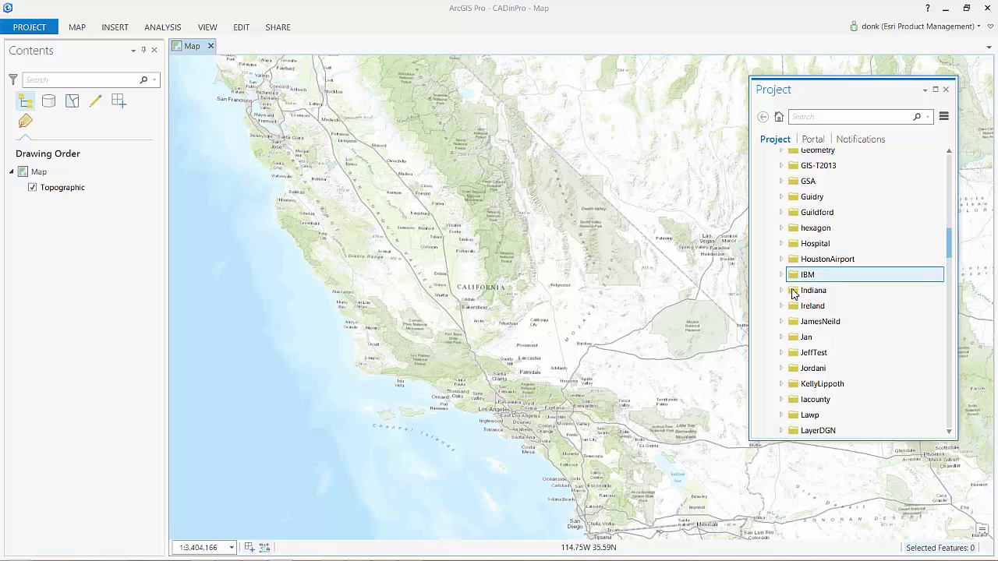
{"action": "left_click", "coordinate": [782, 290]}
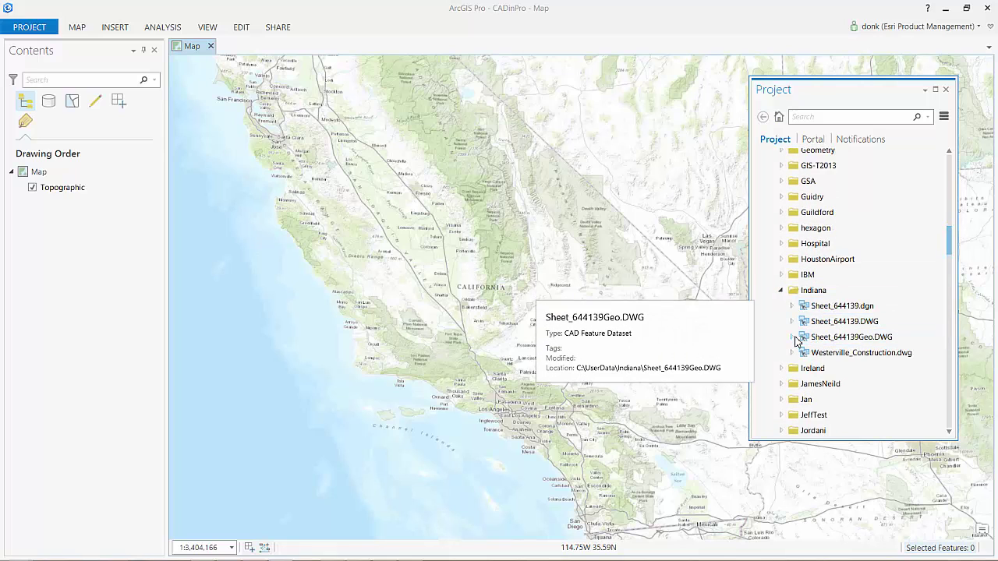
{"action": "left_click", "coordinate": [792, 337]}
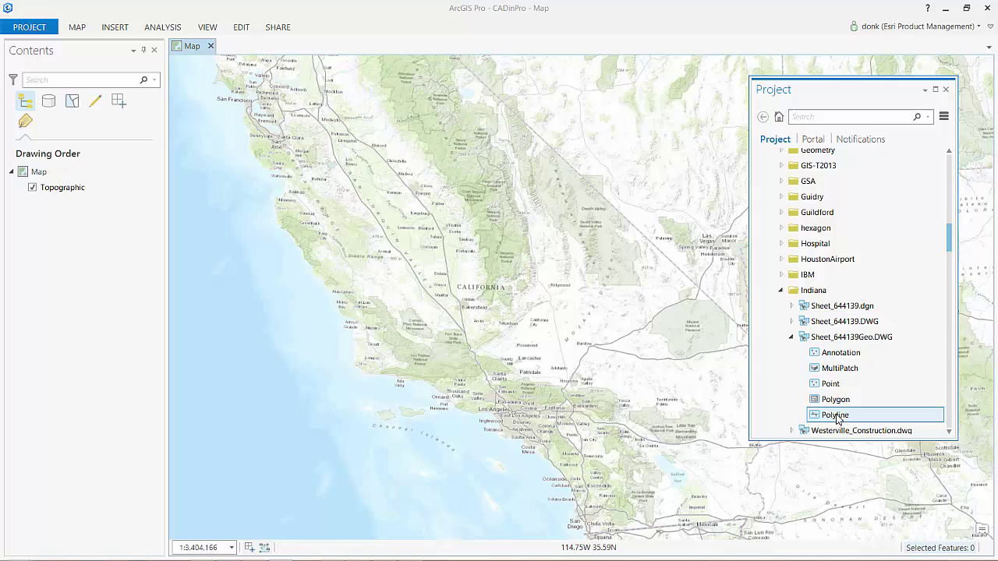
{"action": "left_click_drag", "start_coordinate": [820, 420], "coordinate": [68, 180]}
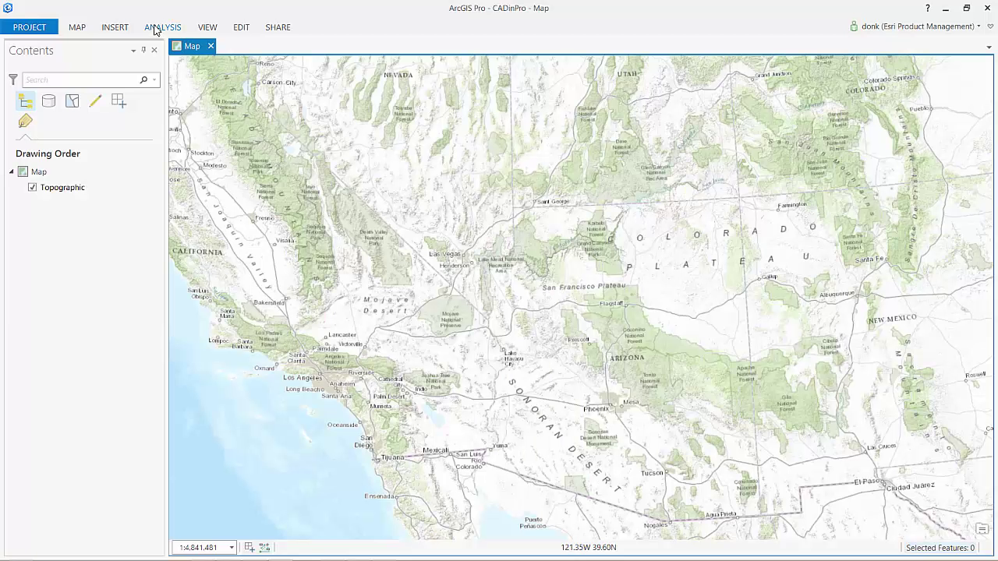
Find and open the Select Data geoprocessing tool
{"action": "left_click", "coordinate": [154, 28]}
{"action": "left_click", "coordinate": [174, 61]}
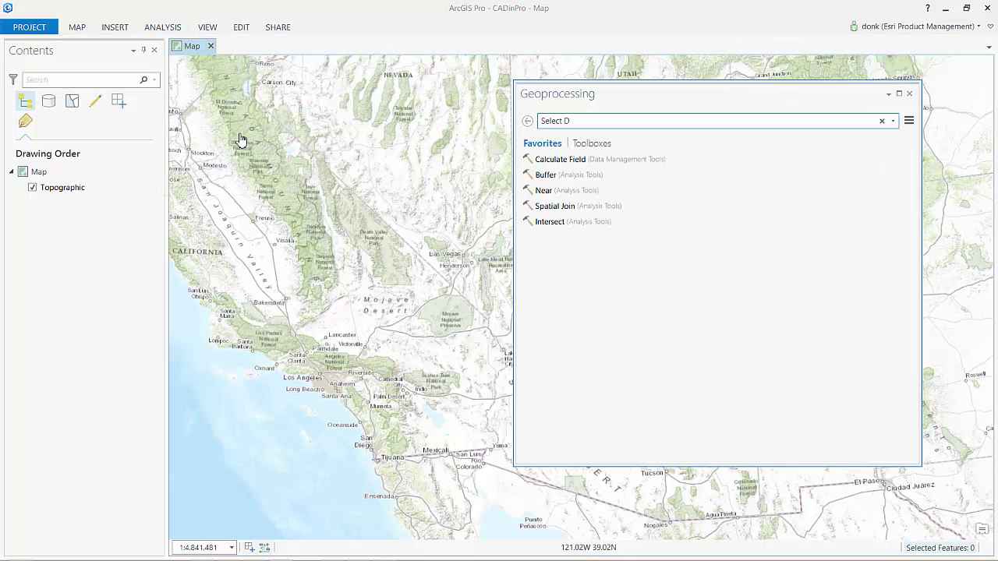
{"action": "left_click", "coordinate": [580, 122]}
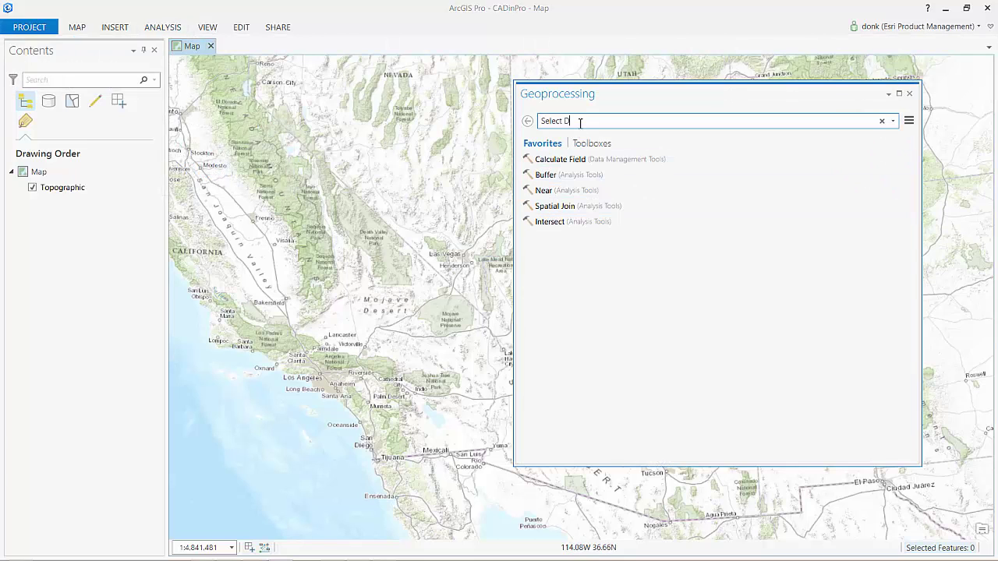
{"action": "type", "text": "Select Dat"}
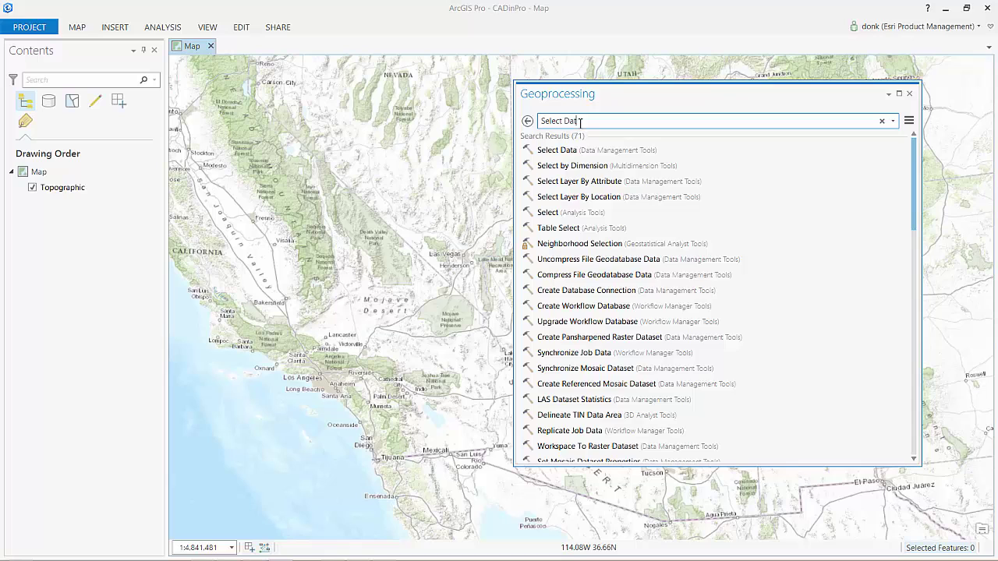
{"action": "type", "text": "a"}
{"action": "left_click", "coordinate": [572, 151]}
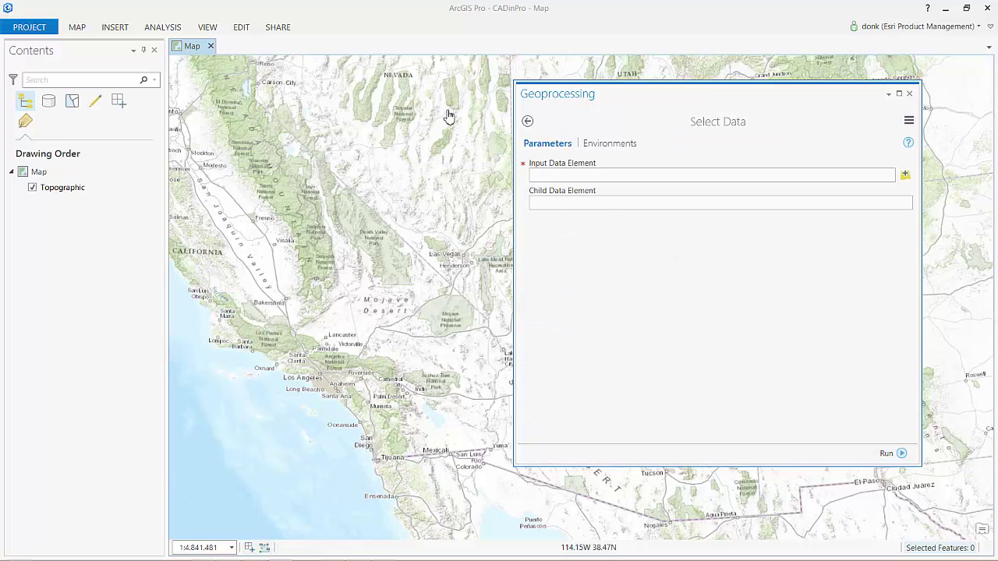
Set Sheet_644139Geo.DWG as the Input Data Element from the Project pane
{"action": "left_click", "coordinate": [208, 27]}
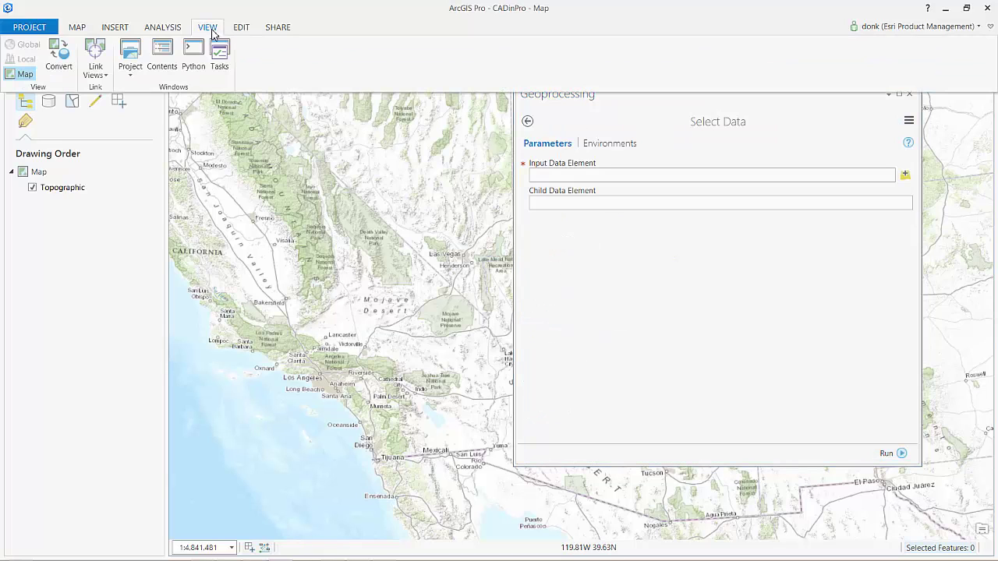
{"action": "left_click", "coordinate": [140, 59]}
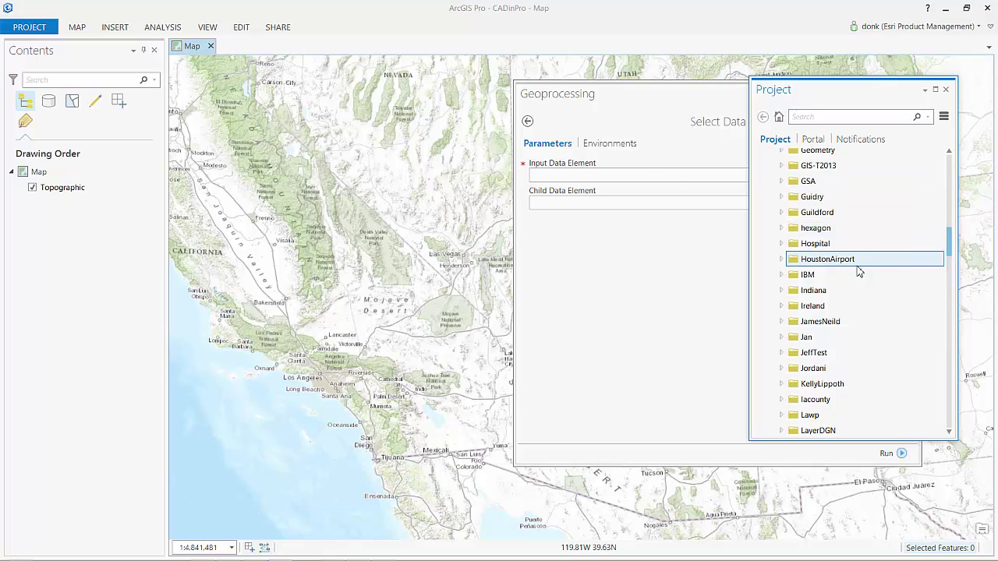
{"action": "scroll", "coordinate": [784, 295], "scroll_direction": "up", "scroll_amount": 12}
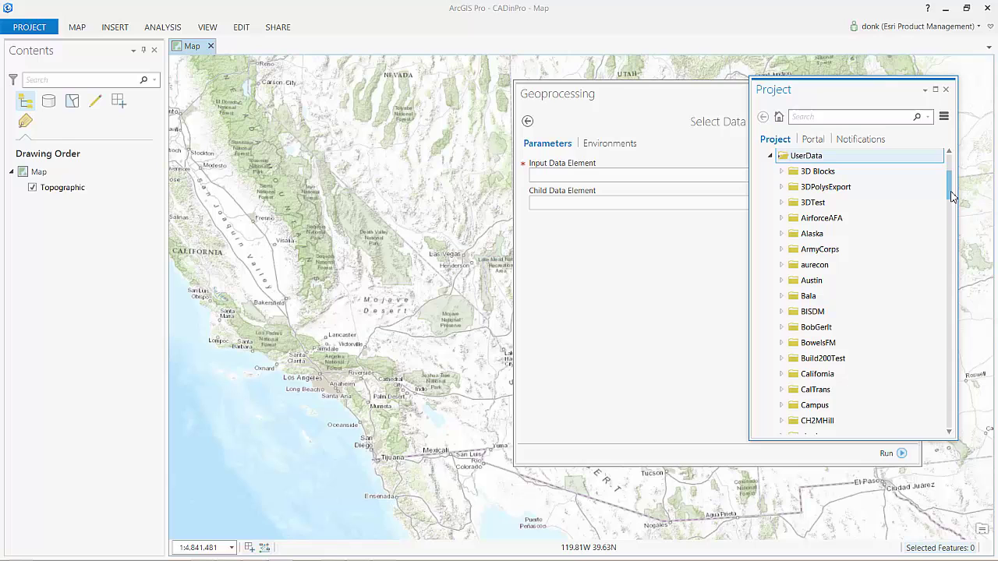
{"action": "left_click_drag", "start_coordinate": [951, 198], "coordinate": [948, 248]}
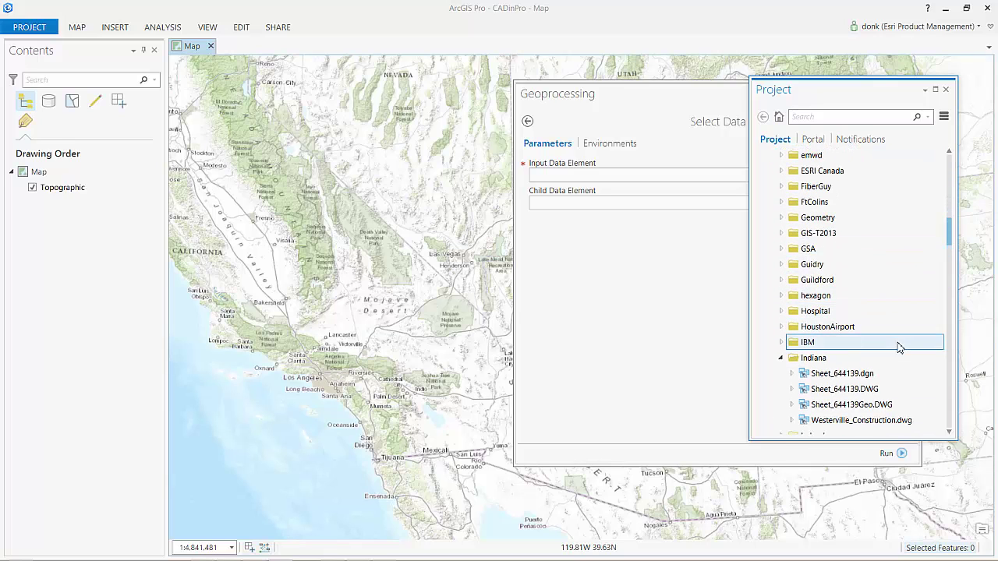
{"action": "left_click_drag", "start_coordinate": [857, 410], "coordinate": [666, 250]}
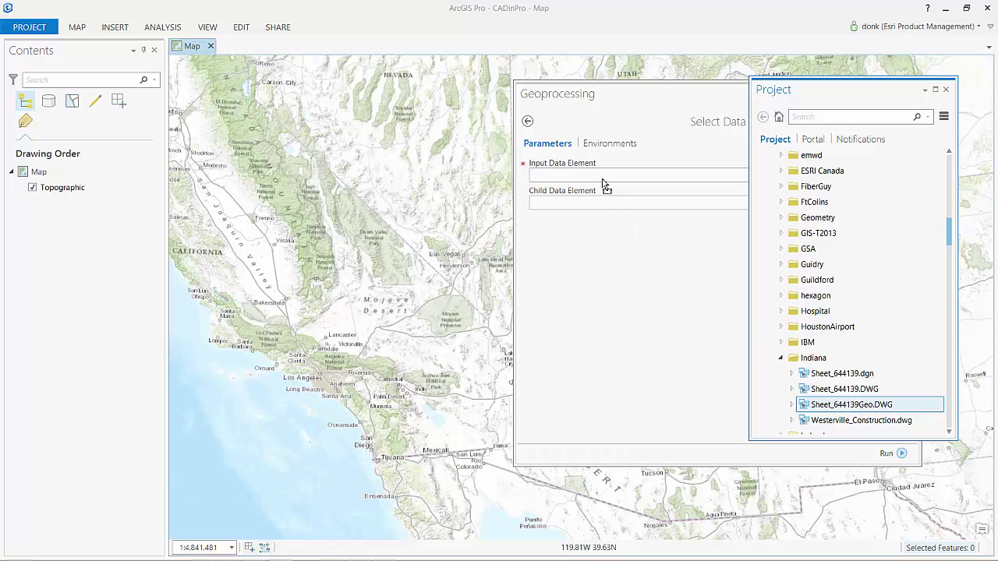
{"action": "left_click_drag", "start_coordinate": [604, 181], "coordinate": [604, 180]}
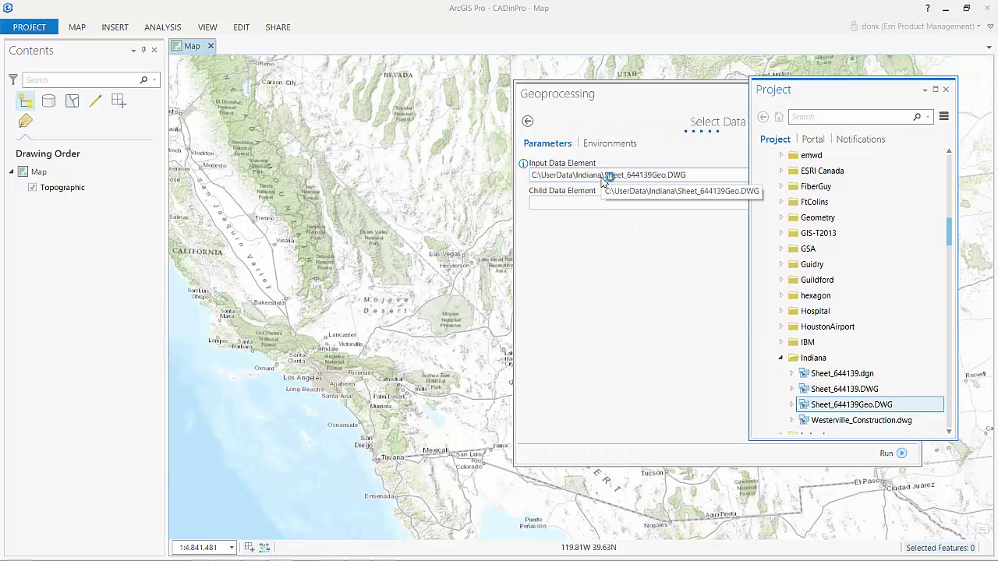
Change Child Data Element to Polyline and run Select Data
{"action": "left_click", "coordinate": [695, 206]}
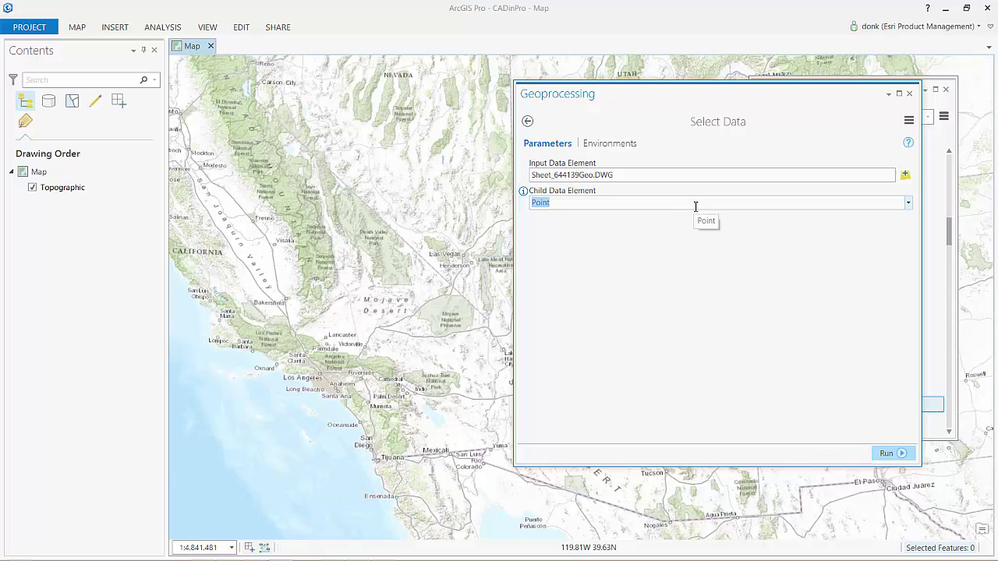
{"action": "left_click", "coordinate": [908, 205]}
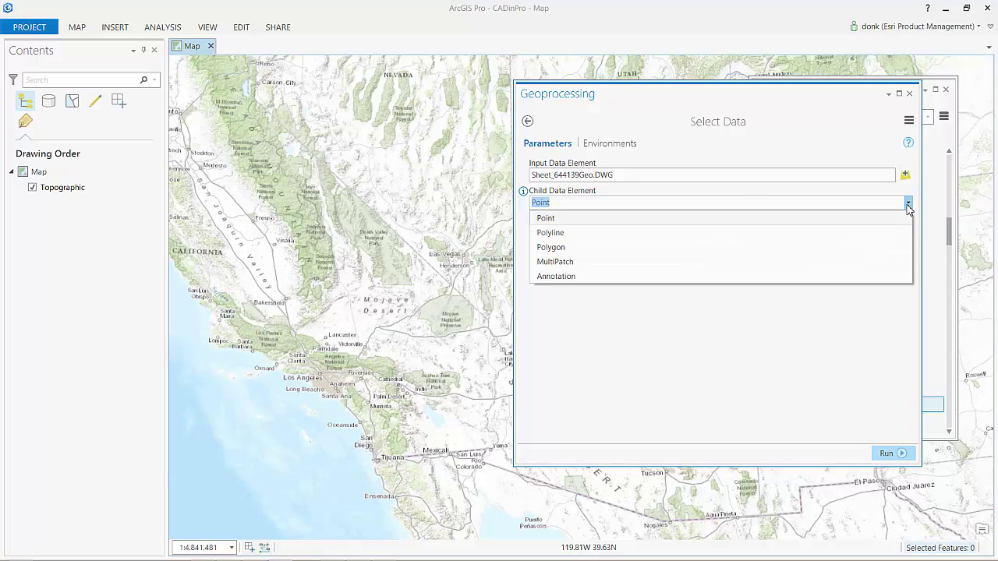
{"action": "left_click", "coordinate": [874, 233]}
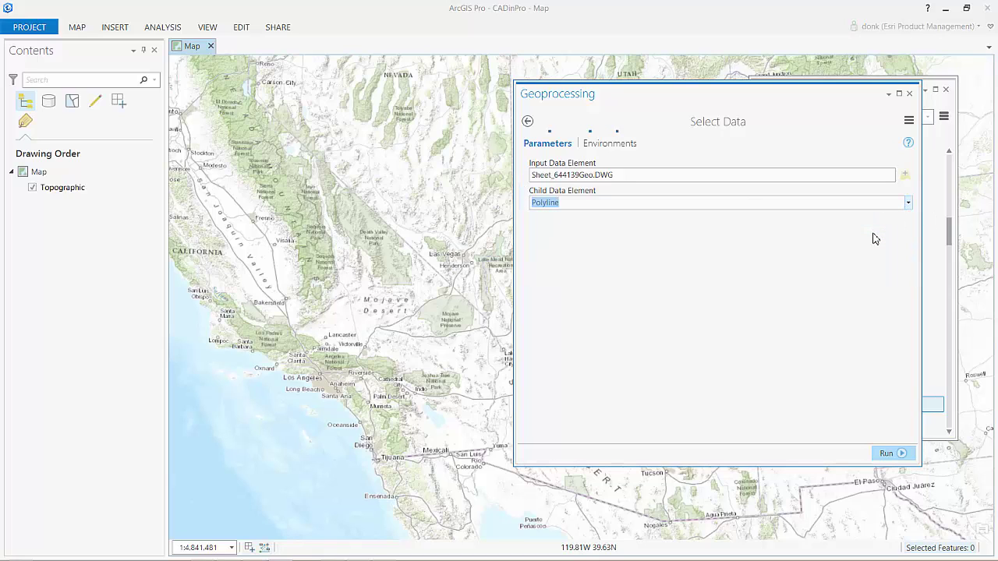
{"action": "left_click", "coordinate": [887, 453]}
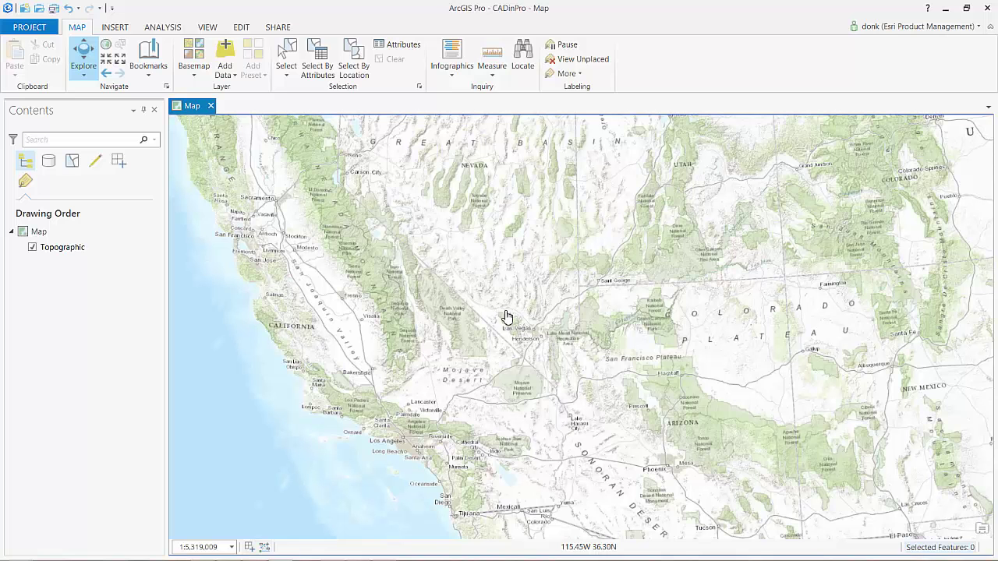
Search the geoprocessing tools for 'make fe' and open Make Feature Layer
{"action": "left_click", "coordinate": [162, 28]}
{"action": "left_click", "coordinate": [172, 51]}
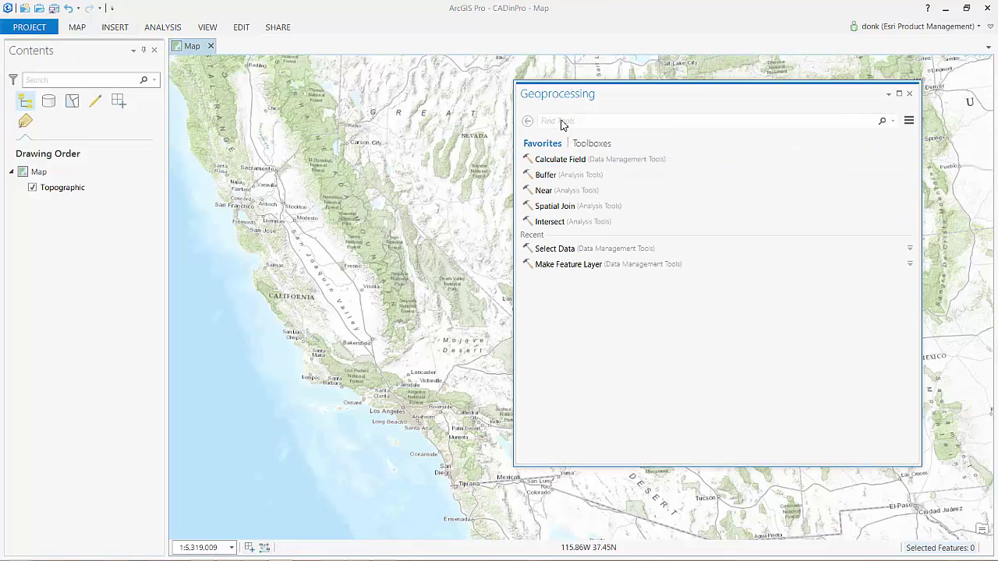
{"action": "type", "text": "make feat"}
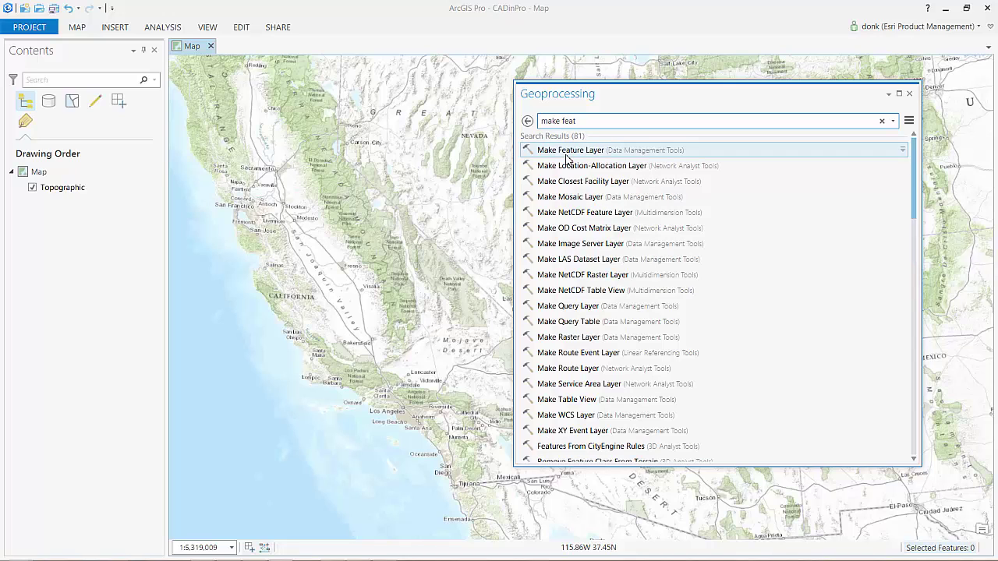
{"action": "left_click", "coordinate": [566, 156]}
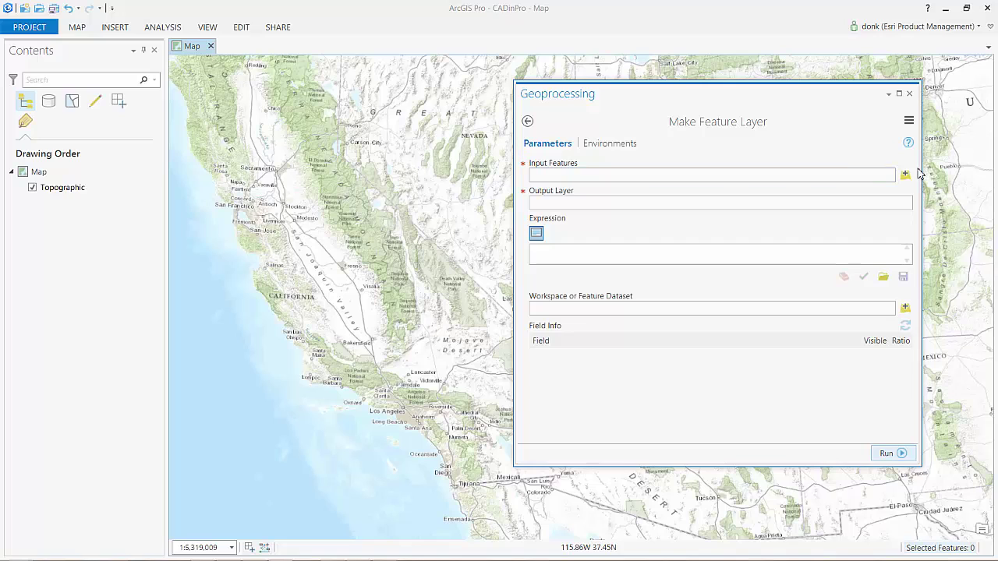
Set Input Features to Sheet_644139Geo.DWG > Polyline, giving output Polyline_Layer
{"action": "left_click", "coordinate": [905, 175]}
{"action": "left_click", "coordinate": [293, 159]}
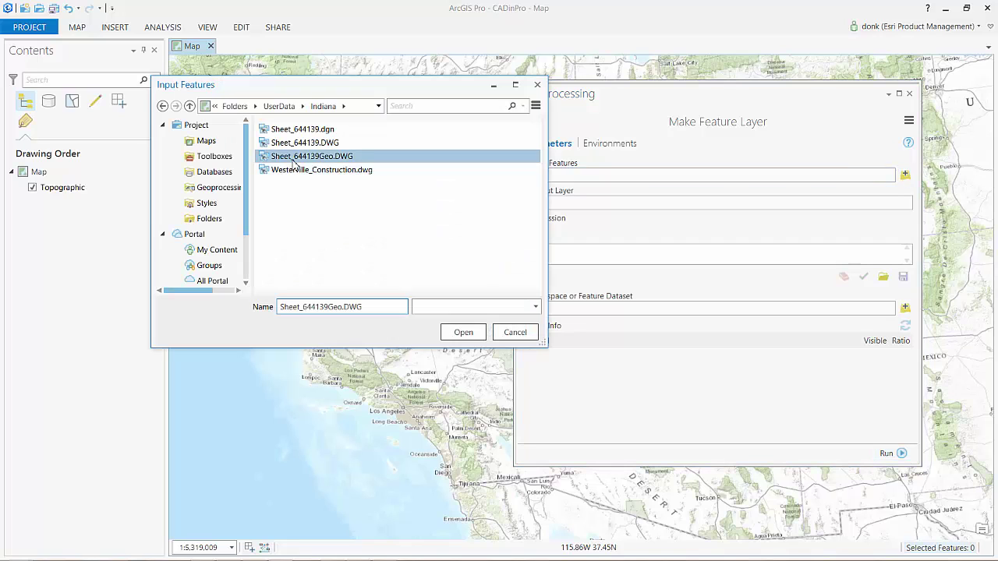
{"action": "double_click", "coordinate": [293, 159]}
{"action": "left_click", "coordinate": [284, 183]}
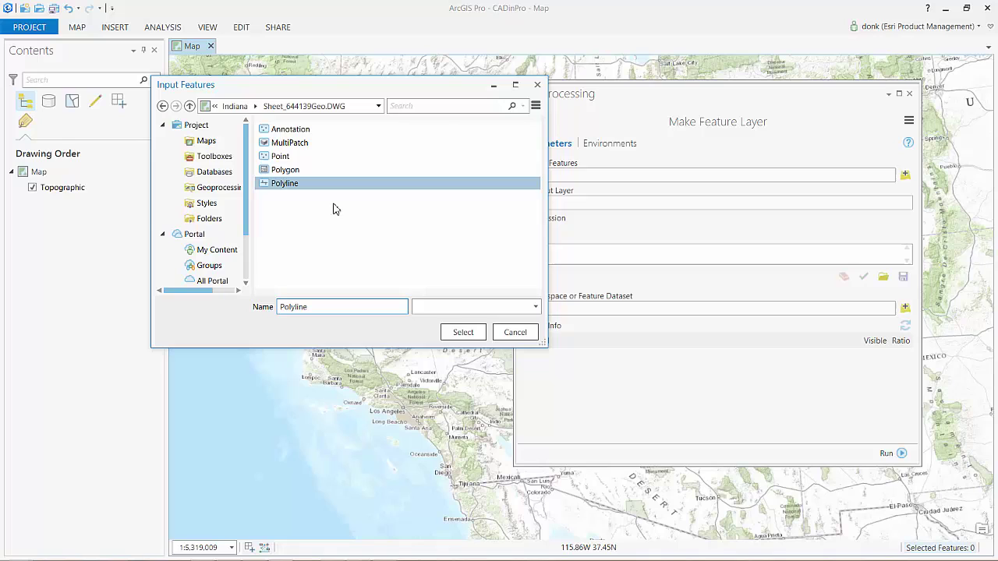
{"action": "left_click", "coordinate": [463, 332]}
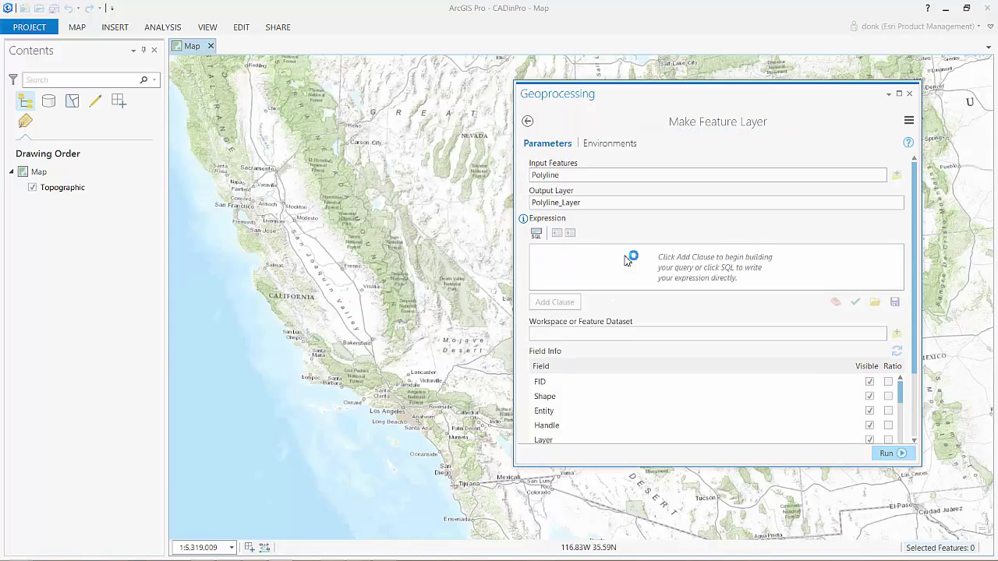
Add the clause Layer is Equal to BLDG and run Make Feature Layer
{"action": "left_click", "coordinate": [559, 304]}
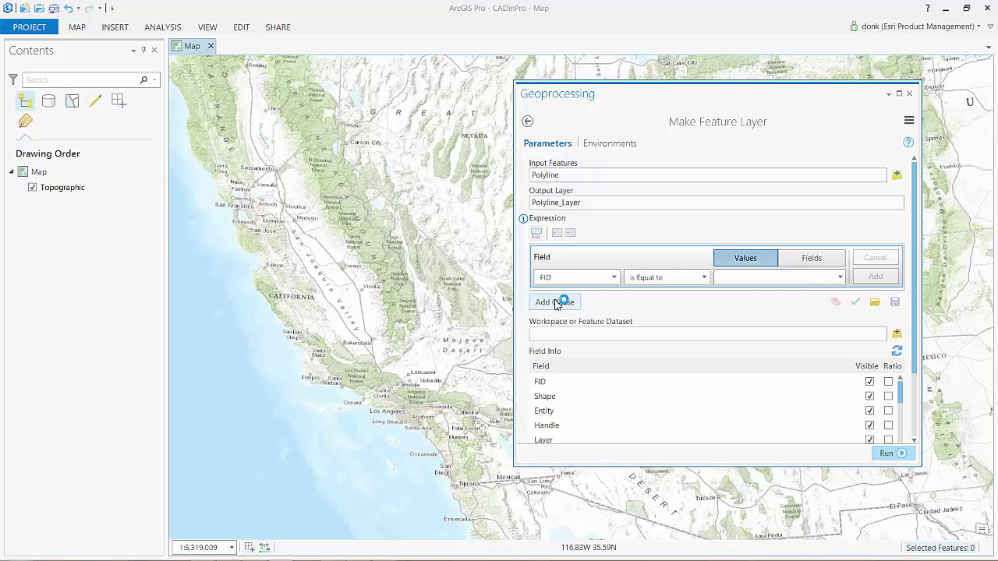
{"action": "left_click", "coordinate": [612, 278]}
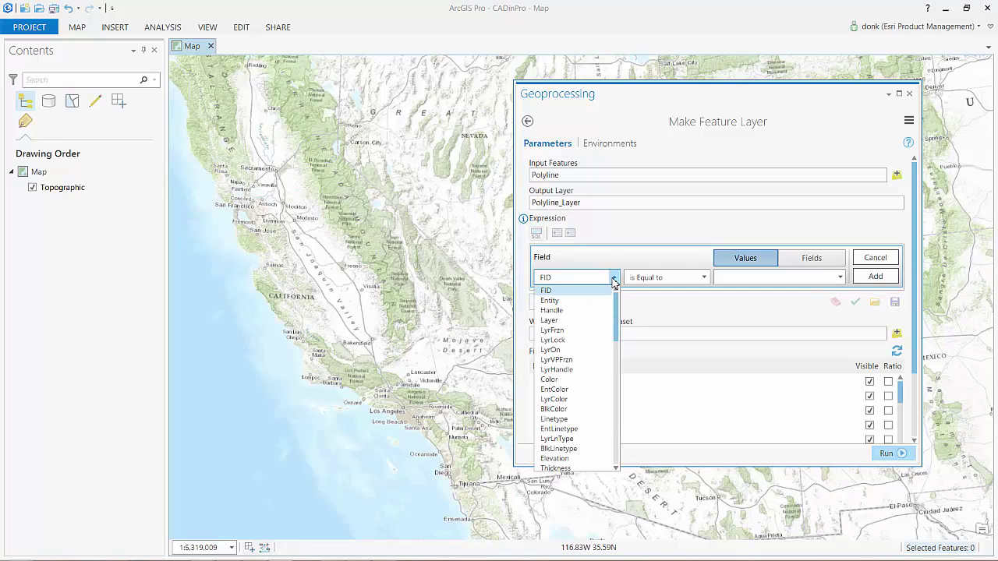
{"action": "left_click", "coordinate": [568, 320]}
{"action": "left_click", "coordinate": [703, 278]}
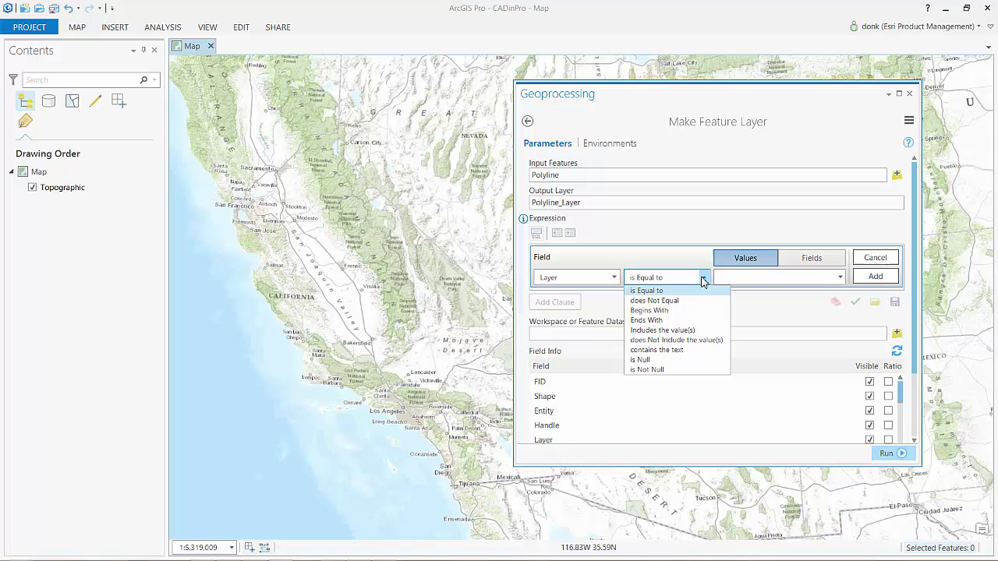
{"action": "left_click", "coordinate": [679, 276]}
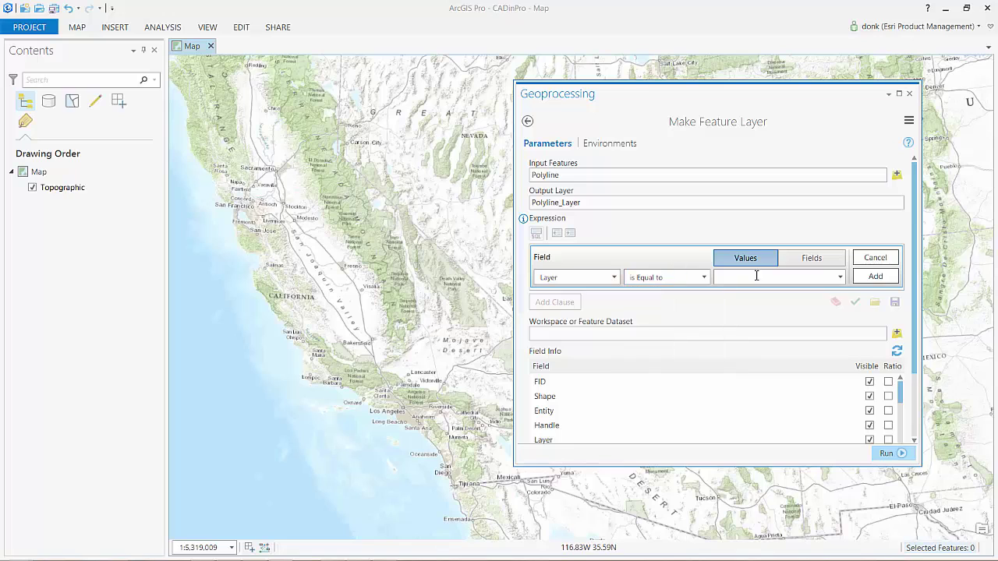
{"action": "left_click", "coordinate": [841, 279]}
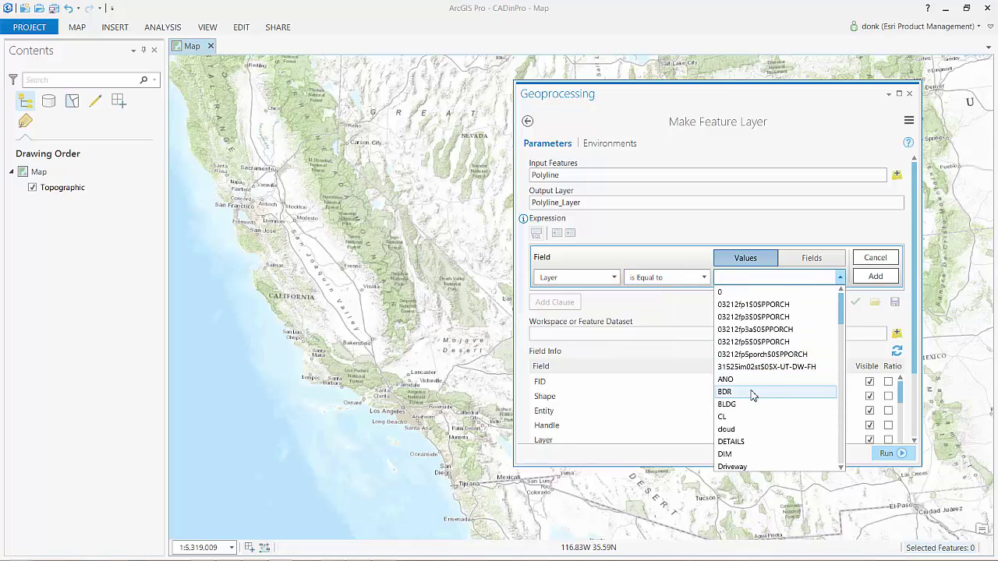
{"action": "scroll", "coordinate": [756, 399], "scroll_direction": "down", "scroll_amount": 2}
{"action": "left_click", "coordinate": [741, 329]}
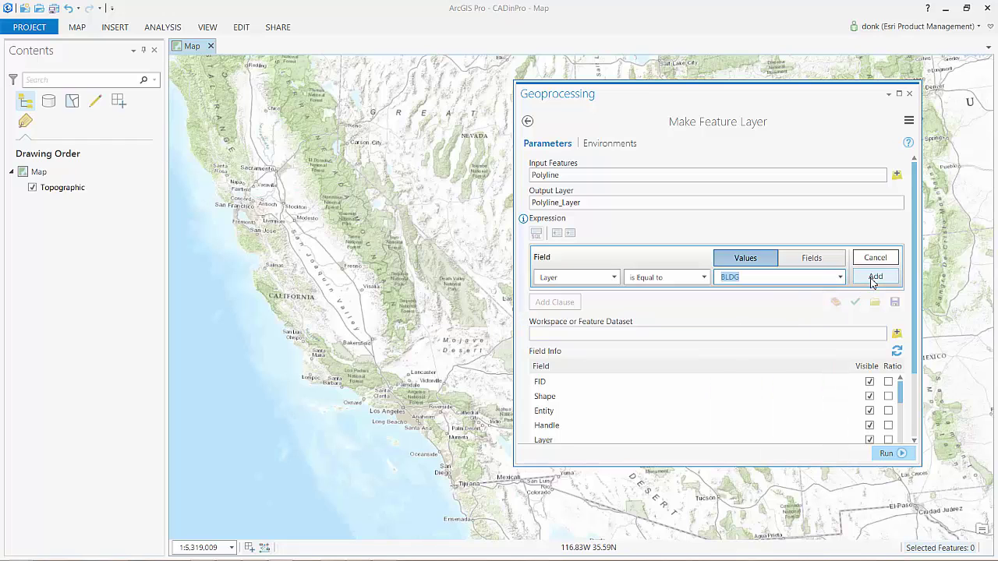
{"action": "left_click", "coordinate": [875, 279]}
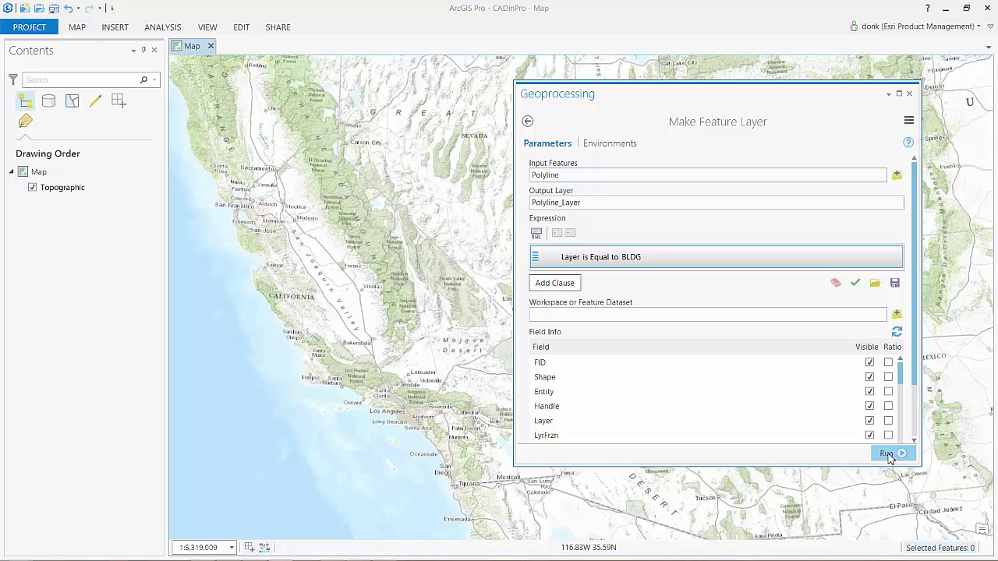
{"action": "left_click", "coordinate": [886, 452]}
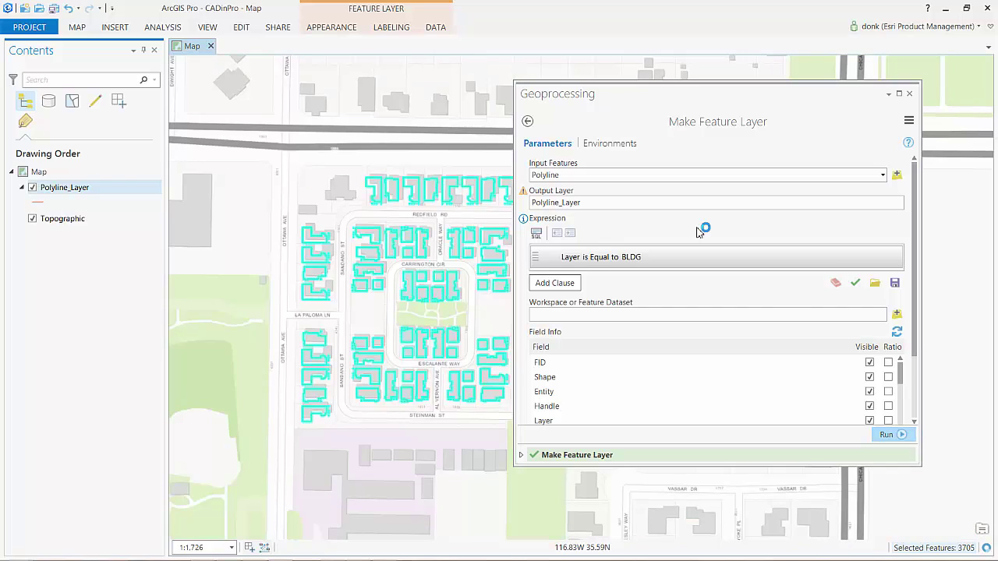
Close the Geoprocessing pane to see the buildings-only Polyline_Layer across the full map
{"action": "left_click", "coordinate": [909, 93]}
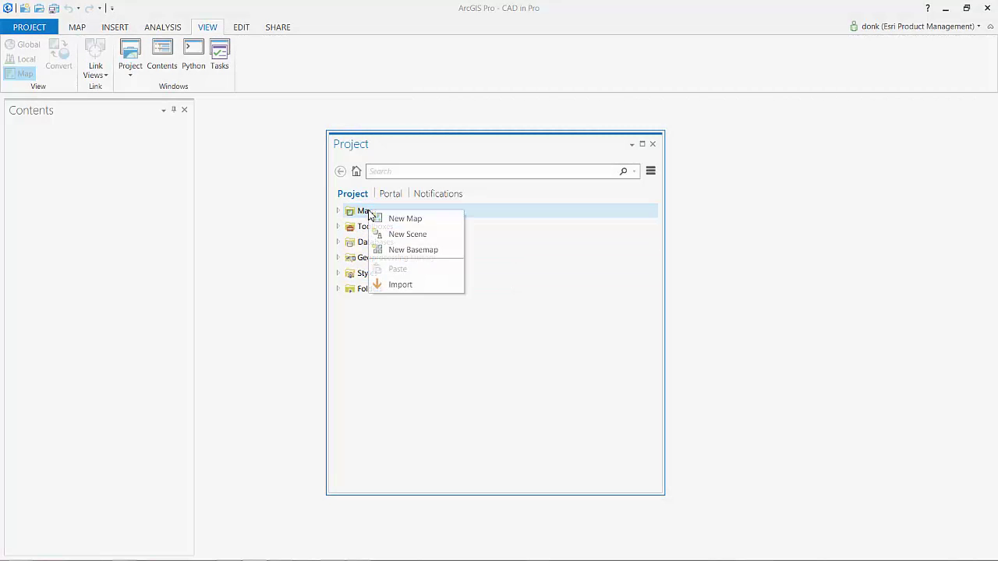
Import the Plan Check.mxd map document from C:\UserData into the project
{"action": "left_click", "coordinate": [393, 287]}
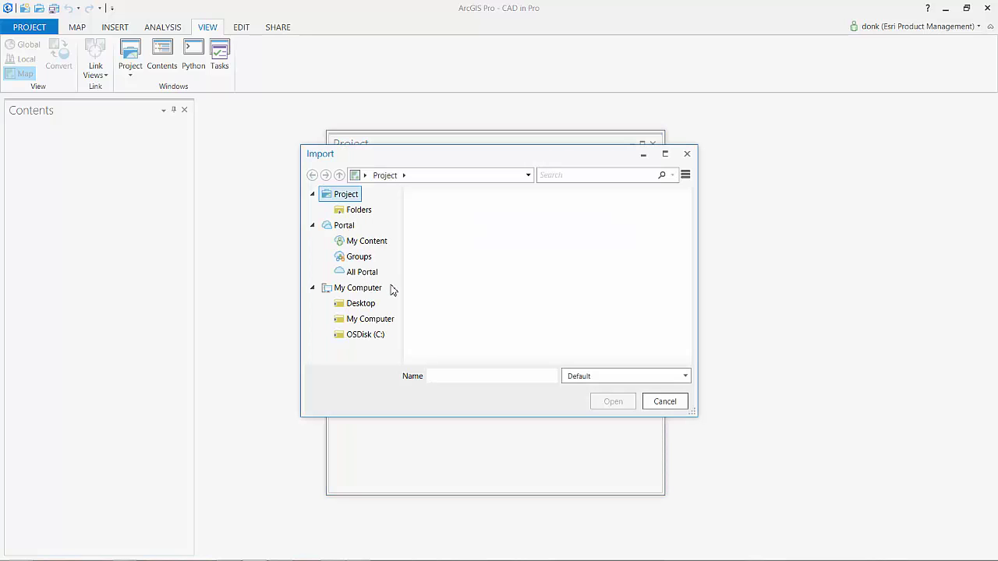
{"action": "left_click", "coordinate": [366, 337]}
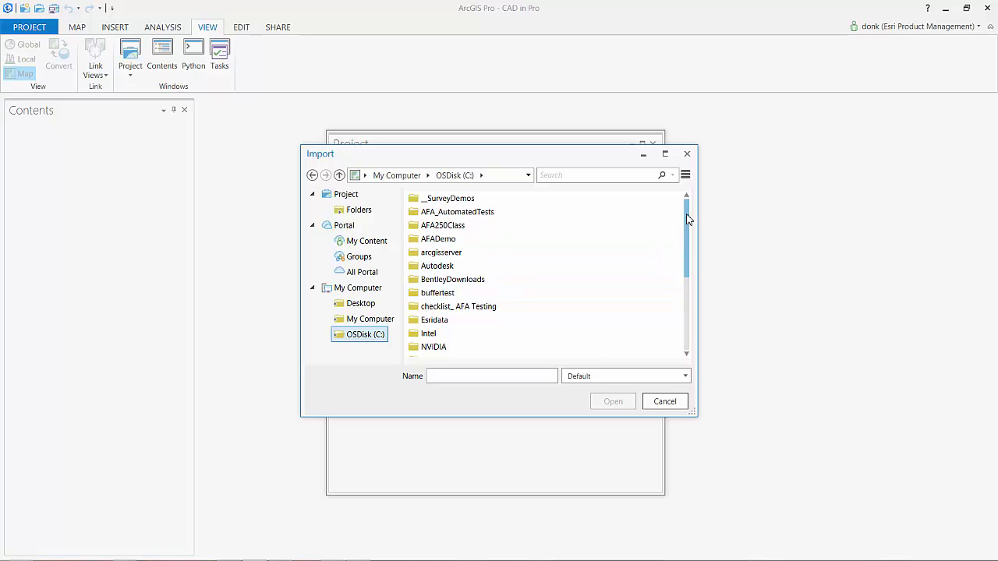
{"action": "left_click_drag", "start_coordinate": [688, 220], "coordinate": [687, 296]}
{"action": "double_click", "coordinate": [443, 325]}
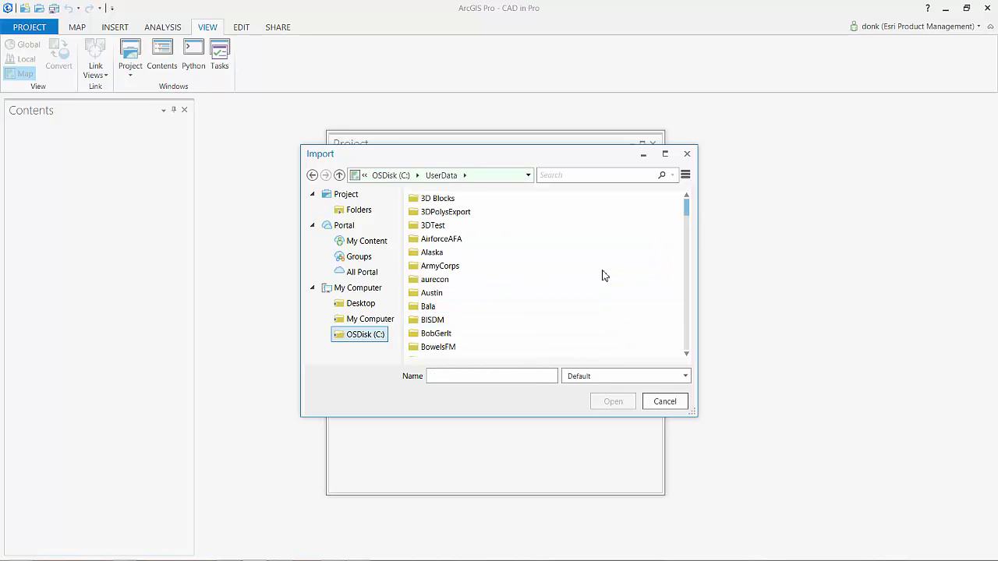
{"action": "left_click_drag", "start_coordinate": [686, 207], "coordinate": [686, 347]}
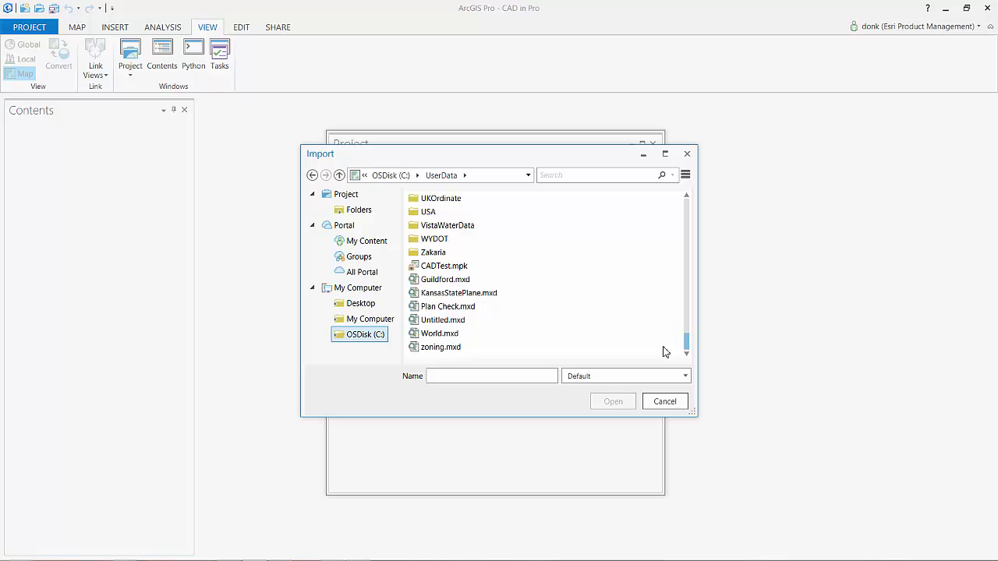
{"action": "left_click", "coordinate": [462, 307]}
{"action": "left_click", "coordinate": [611, 401]}
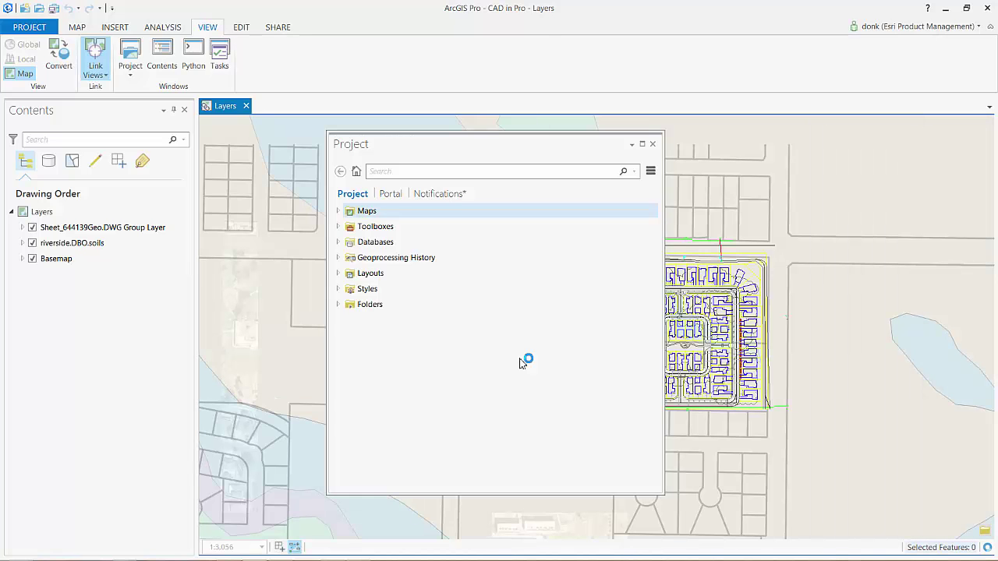
Close the Project pane and expand Sheet_644139Geo.DWG to show its Point, Polyline, Polygon and parcels layers
{"action": "left_click", "coordinate": [653, 144]}
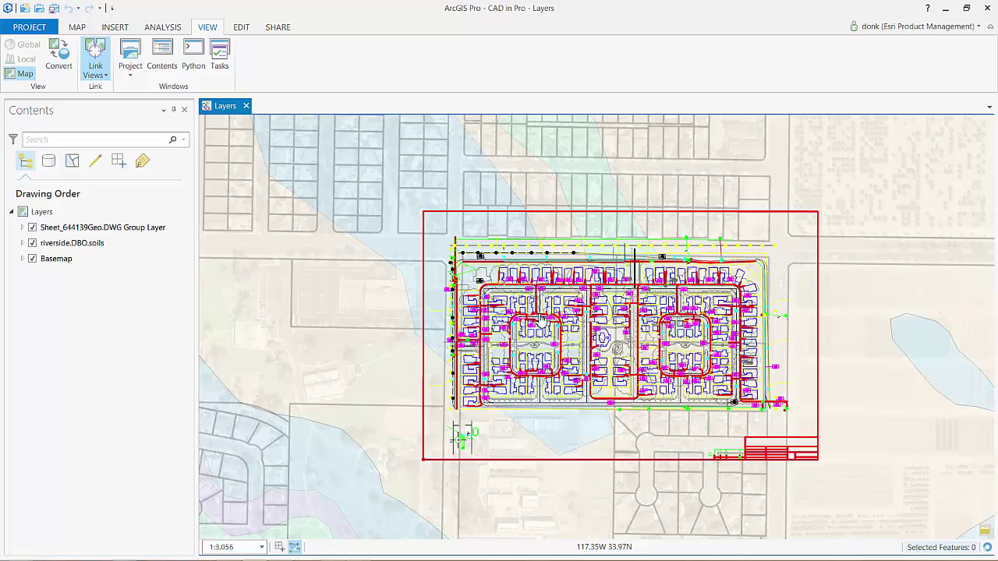
{"action": "left_click", "coordinate": [23, 227]}
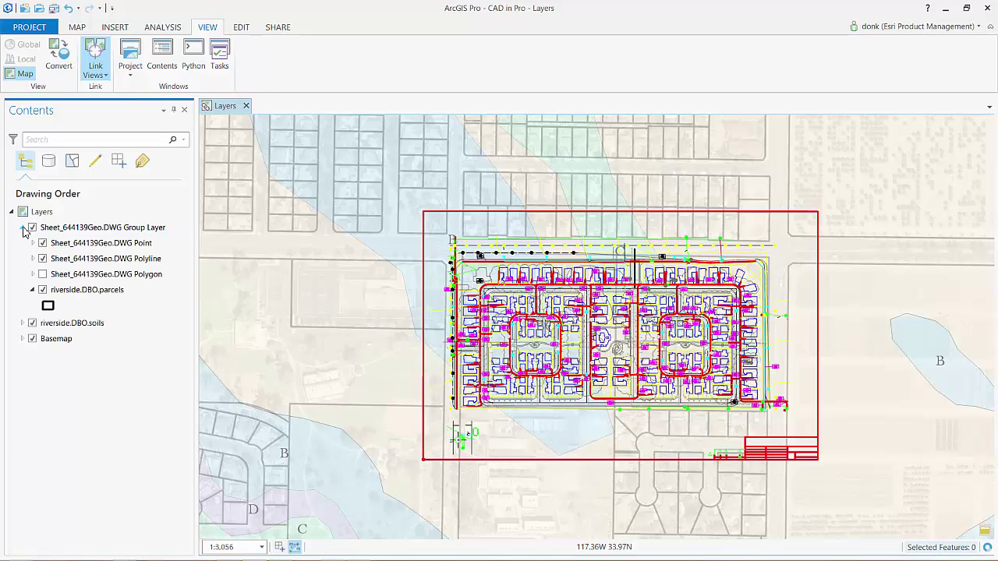